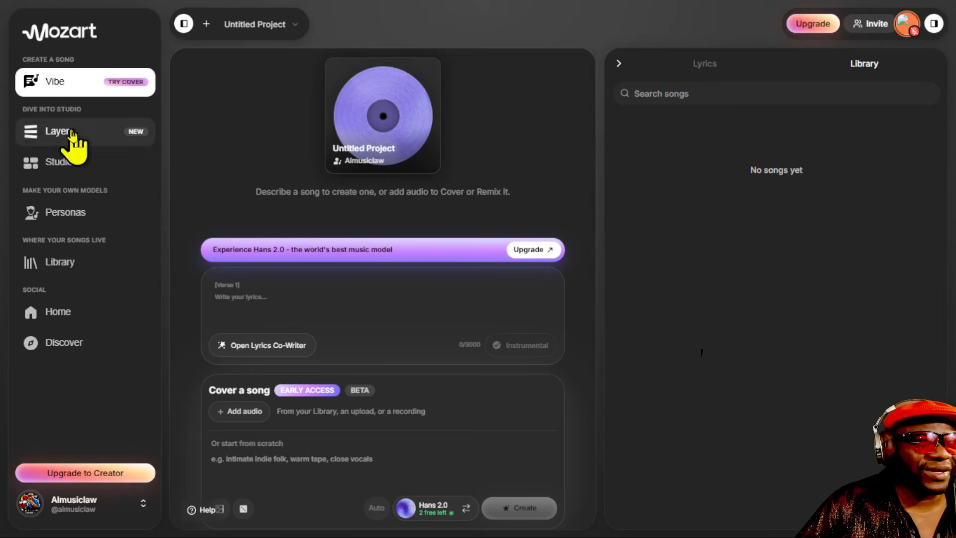
Record about 34 seconds of audio as the cover source in Vibe, allowing microphone access while visiting the site
{"action": "left_click", "coordinate": [72, 89]}
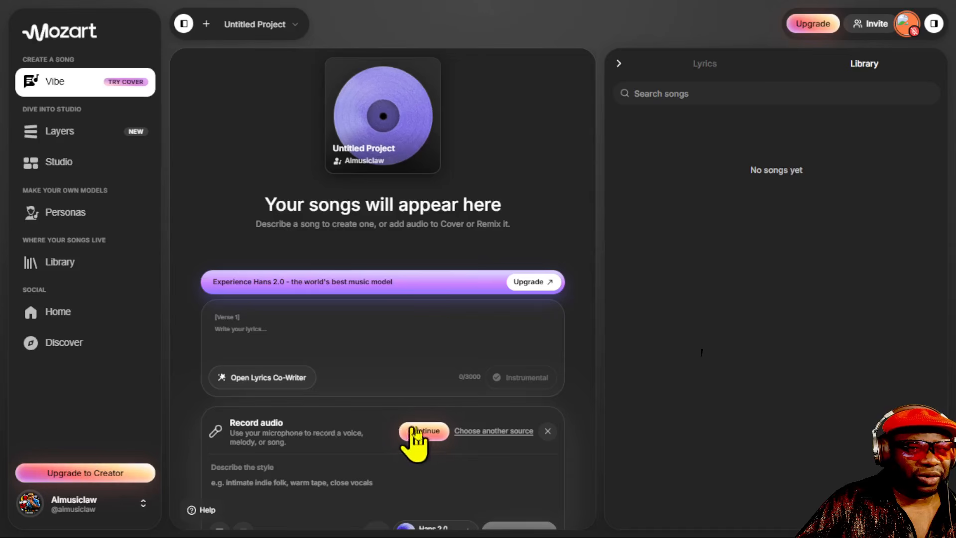
{"action": "left_click", "coordinate": [426, 432]}
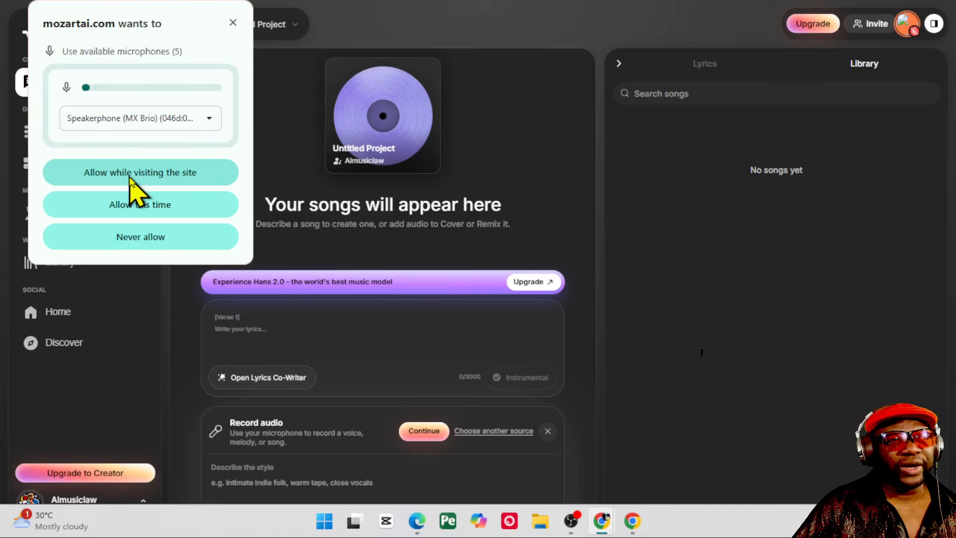
{"action": "left_click", "coordinate": [129, 176]}
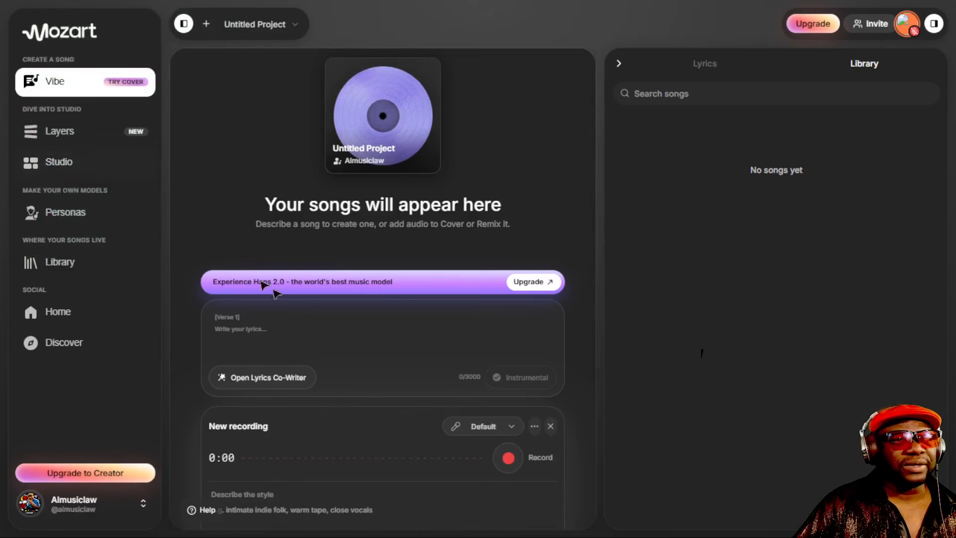
{"action": "left_click", "coordinate": [507, 458]}
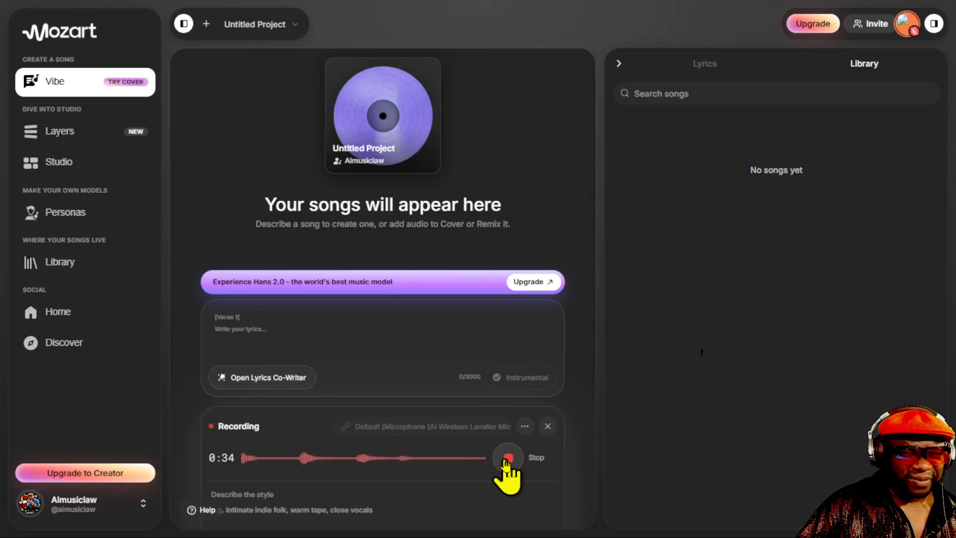
{"action": "left_click", "coordinate": [507, 458]}
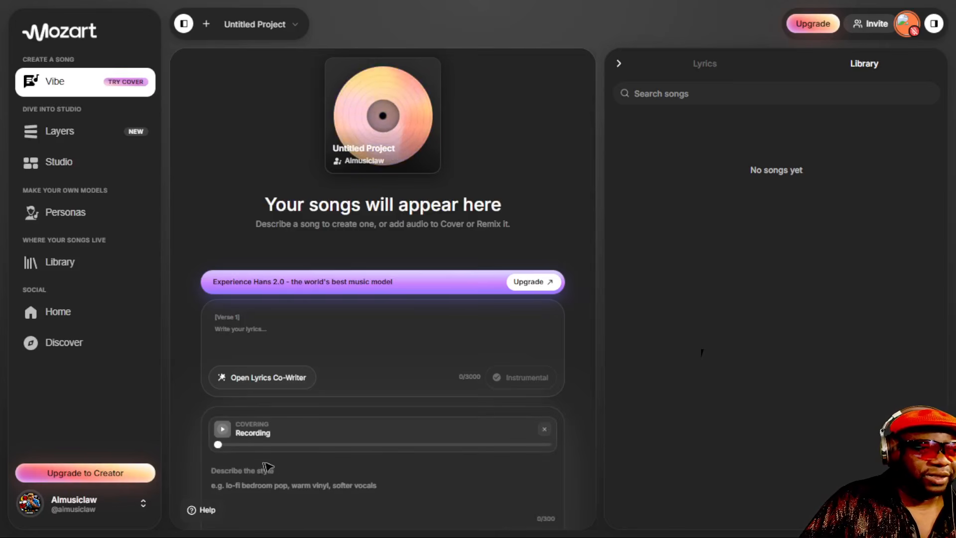
{"action": "left_click", "coordinate": [291, 489]}
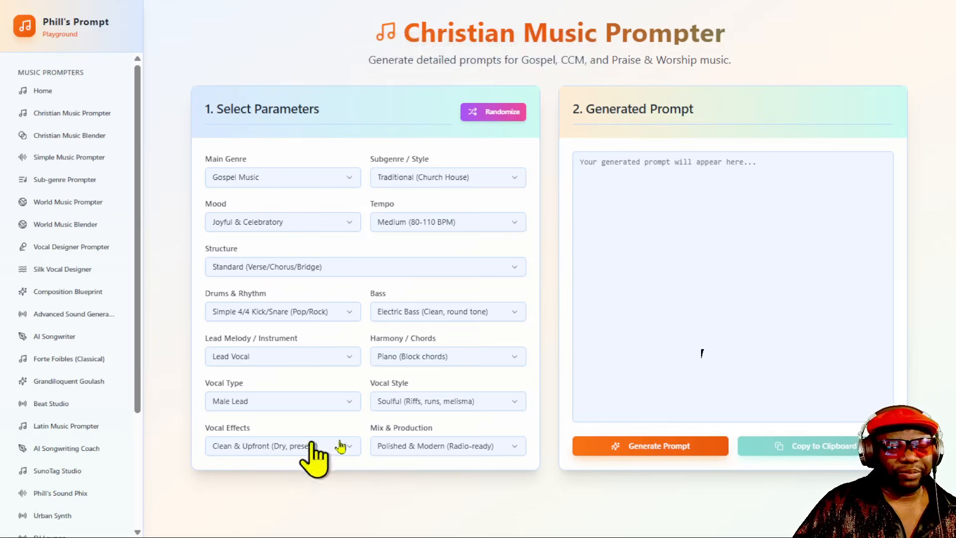
In Phill's Jazz Vault on the Phill's Prompt site, randomize the ingredients and set the jazz flavor to Smoky Acoustic Trio
{"action": "scroll", "coordinate": [141, 428], "scroll_direction": "down", "scroll_amount": 3}
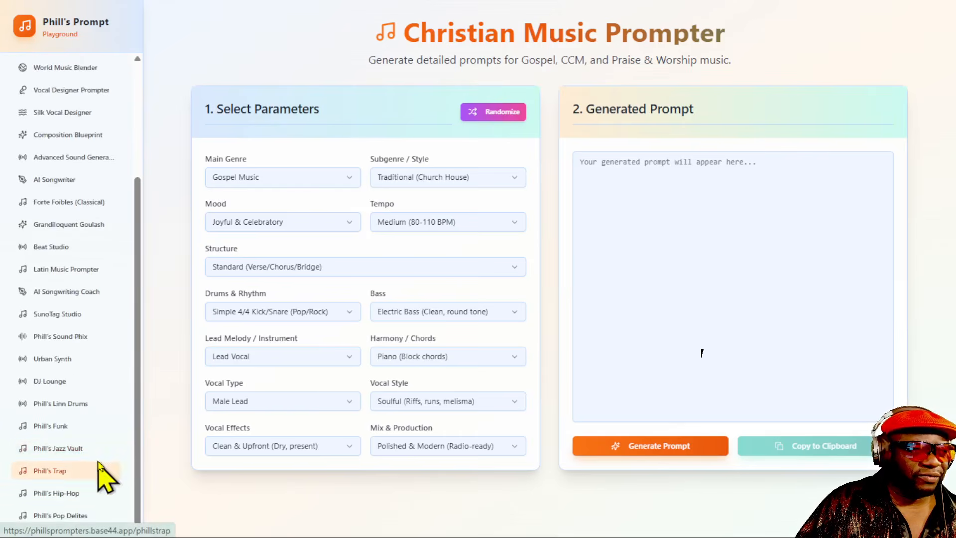
{"action": "left_click", "coordinate": [74, 451]}
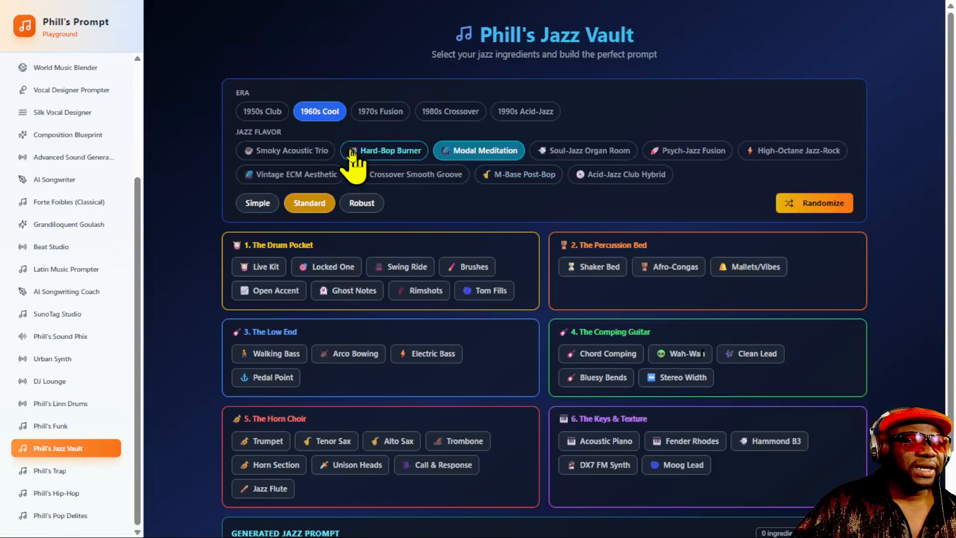
{"action": "left_click", "coordinate": [797, 203]}
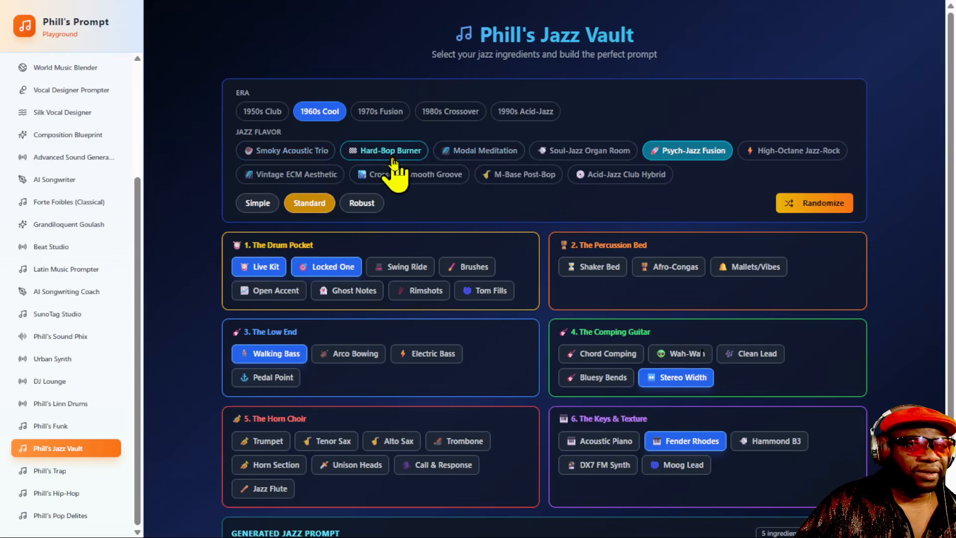
{"action": "left_click", "coordinate": [304, 153]}
Add Tenor Sax to the horns, replace Fender Rhodes with Acoustic Piano, and replace Stereo Width with Chord Comping
{"action": "scroll", "coordinate": [403, 220], "scroll_direction": "down", "scroll_amount": 2}
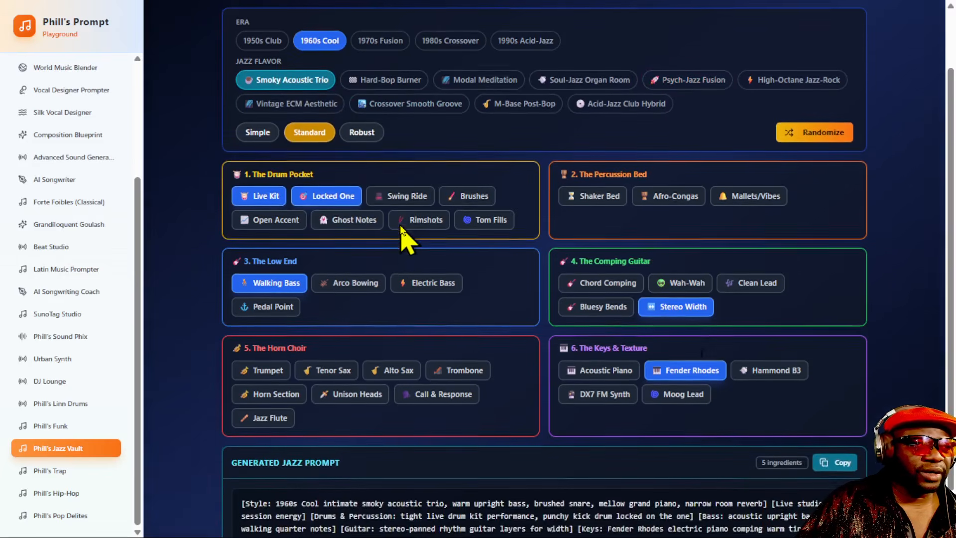
{"action": "scroll", "coordinate": [402, 234], "scroll_direction": "down", "scroll_amount": 1}
{"action": "left_click", "coordinate": [331, 335]}
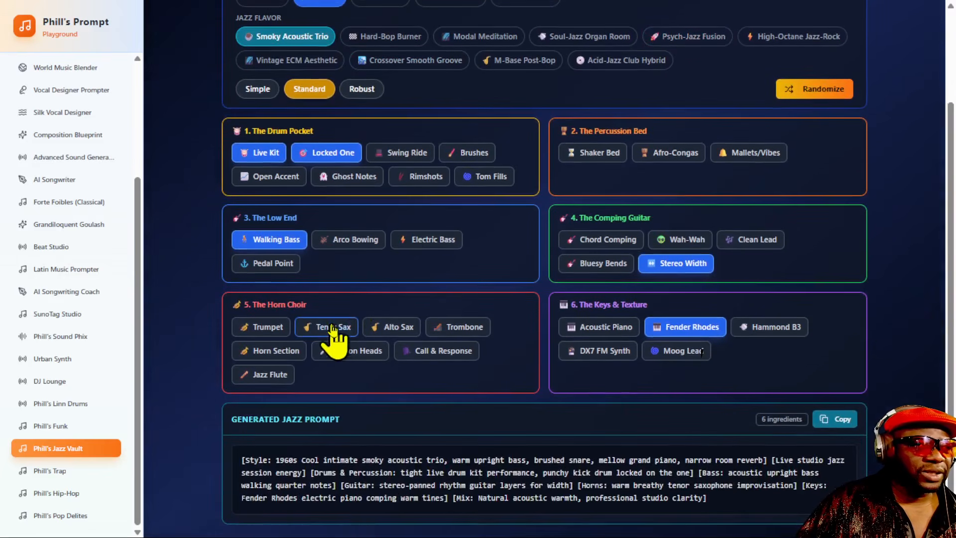
{"action": "left_click", "coordinate": [610, 332]}
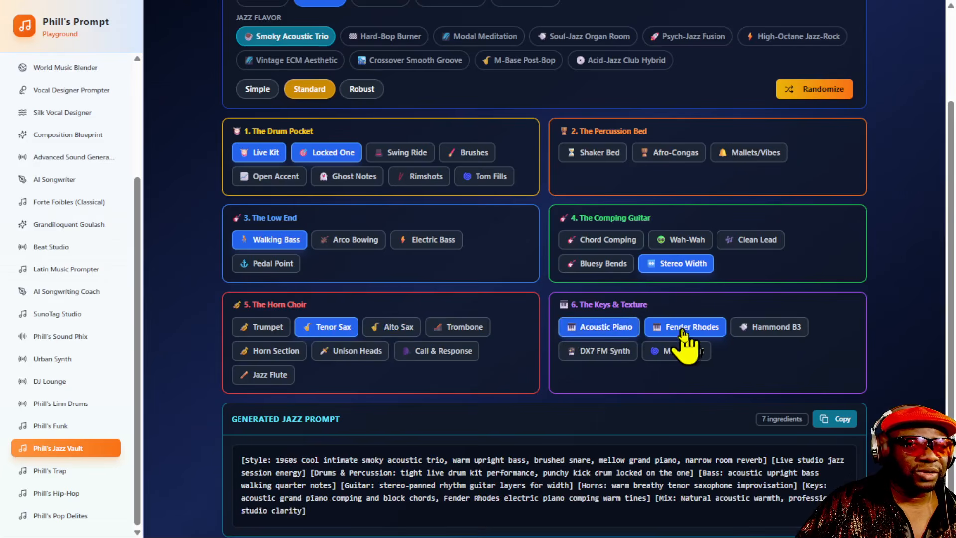
{"action": "left_click", "coordinate": [613, 243]}
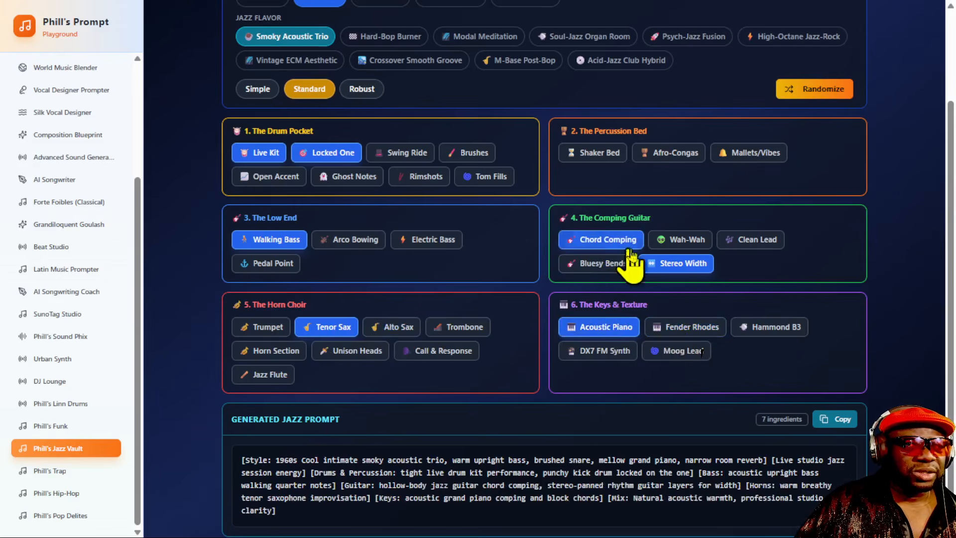
{"action": "left_click", "coordinate": [668, 264]}
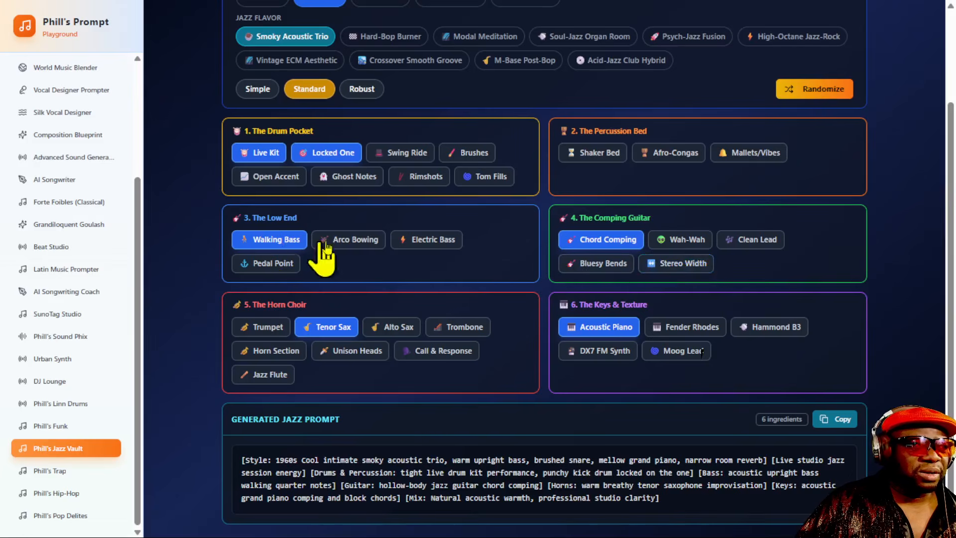
Add Mallets/Vibes to the percussion and replace Locked One with Swing Ride and Brushes in the drum pocket
{"action": "scroll", "coordinate": [498, 264], "scroll_direction": "up", "scroll_amount": 1}
{"action": "scroll", "coordinate": [545, 264], "scroll_direction": "up", "scroll_amount": 1}
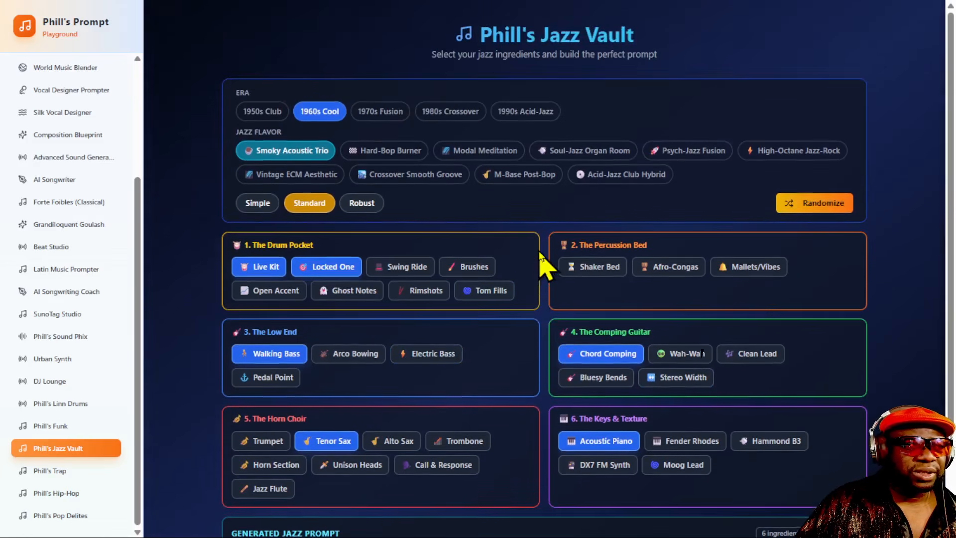
{"action": "left_click", "coordinate": [756, 268]}
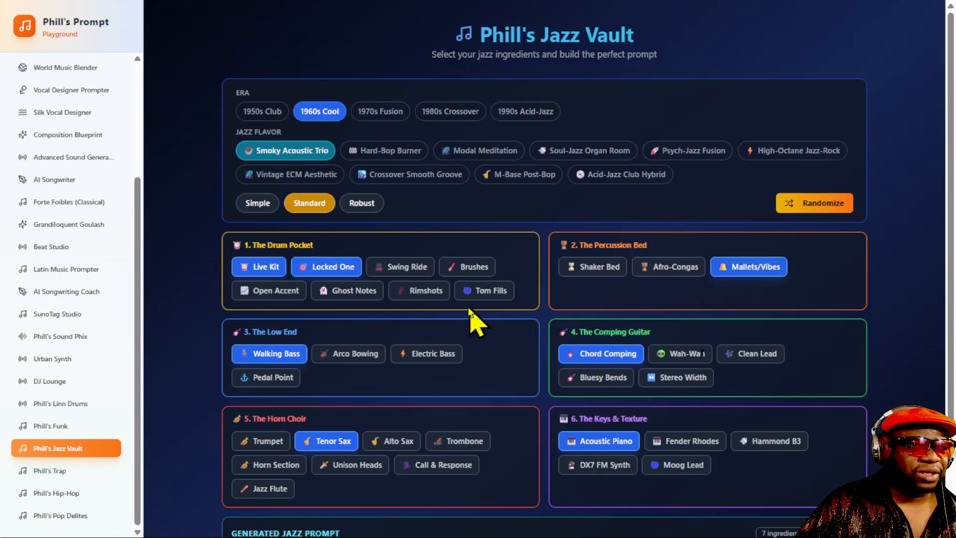
{"action": "left_click", "coordinate": [334, 272]}
{"action": "left_click", "coordinate": [409, 269]}
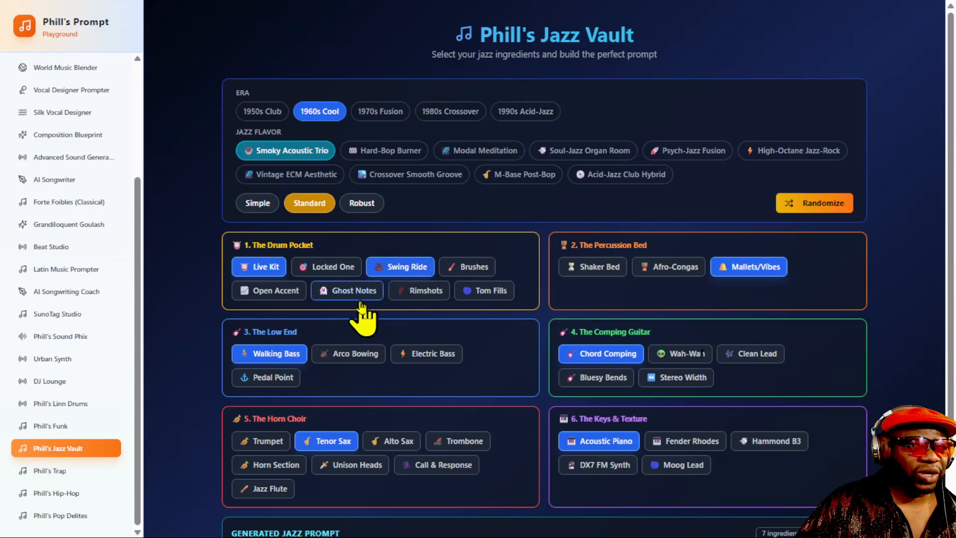
{"action": "left_click", "coordinate": [473, 269]}
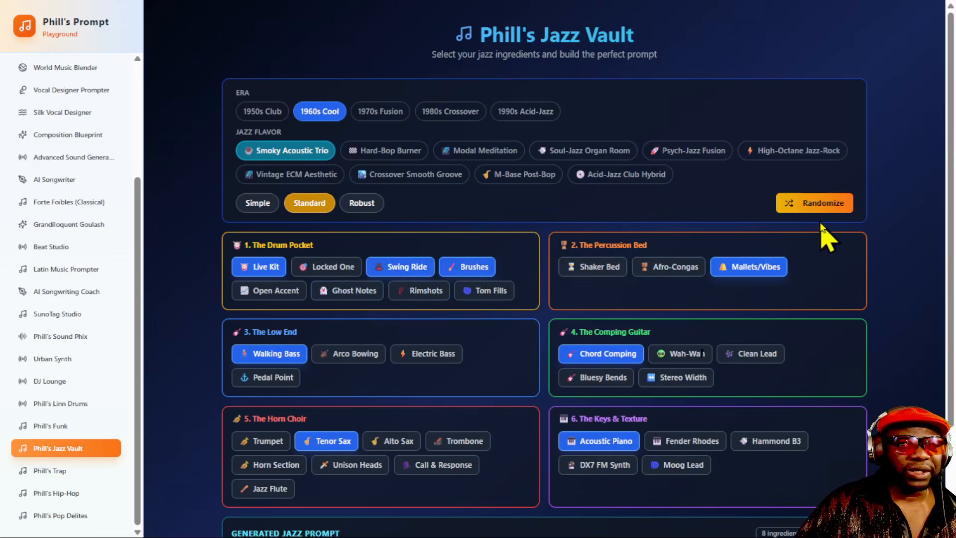
Copy the generated Standard jazz prompt and paste it into the recording's style description in Mozart
{"action": "scroll", "coordinate": [890, 313], "scroll_direction": "down", "scroll_amount": 2}
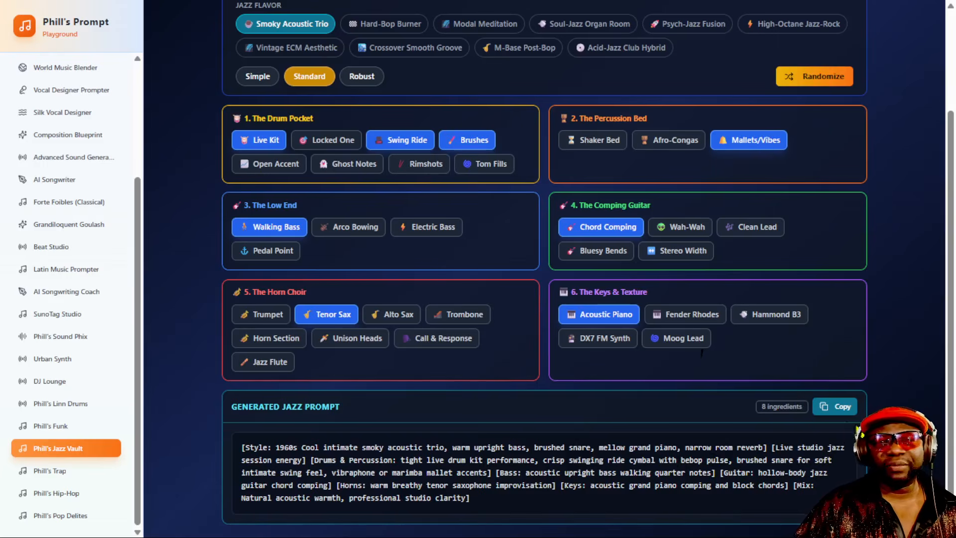
{"action": "left_click", "coordinate": [843, 407]}
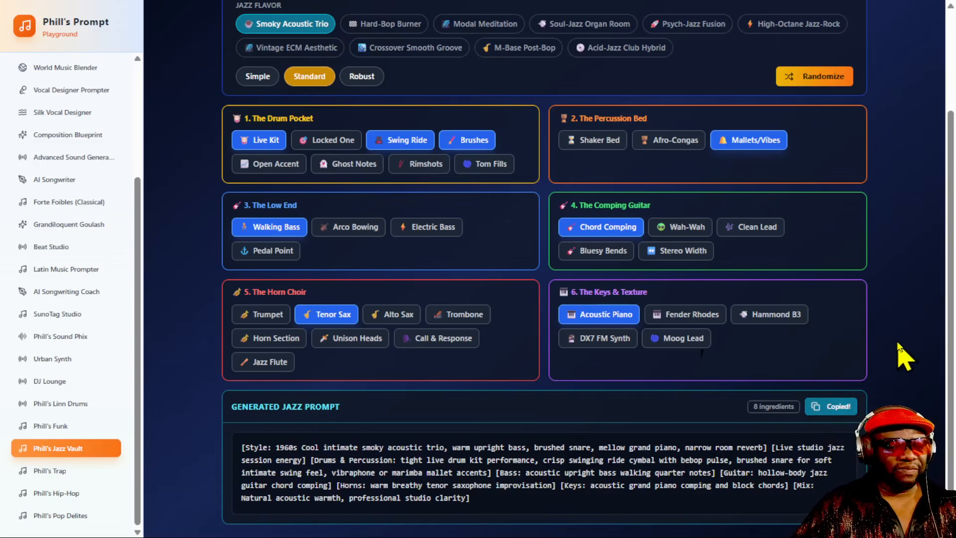
{"action": "key", "text": "alt+Tab"}
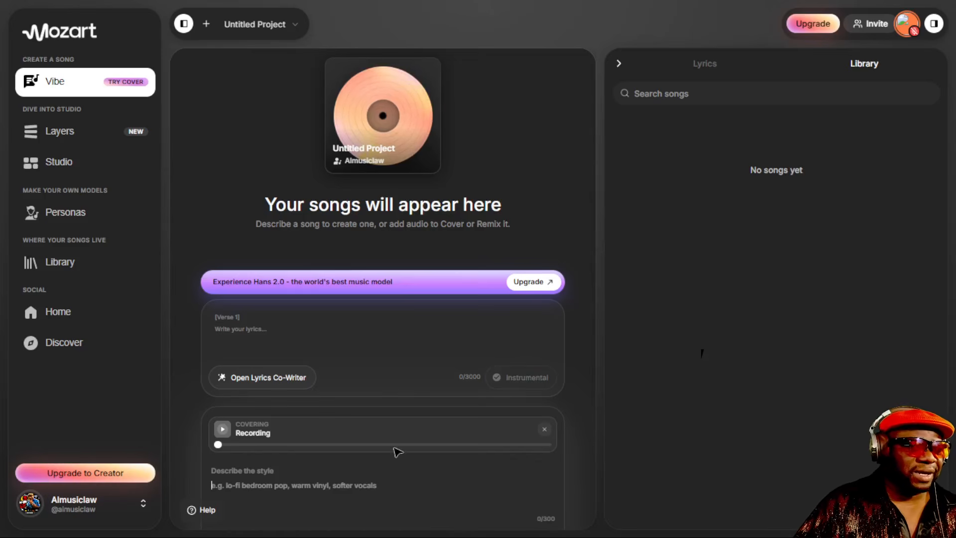
{"action": "left_click", "coordinate": [259, 488]}
{"action": "key", "text": "ctrl+v"}
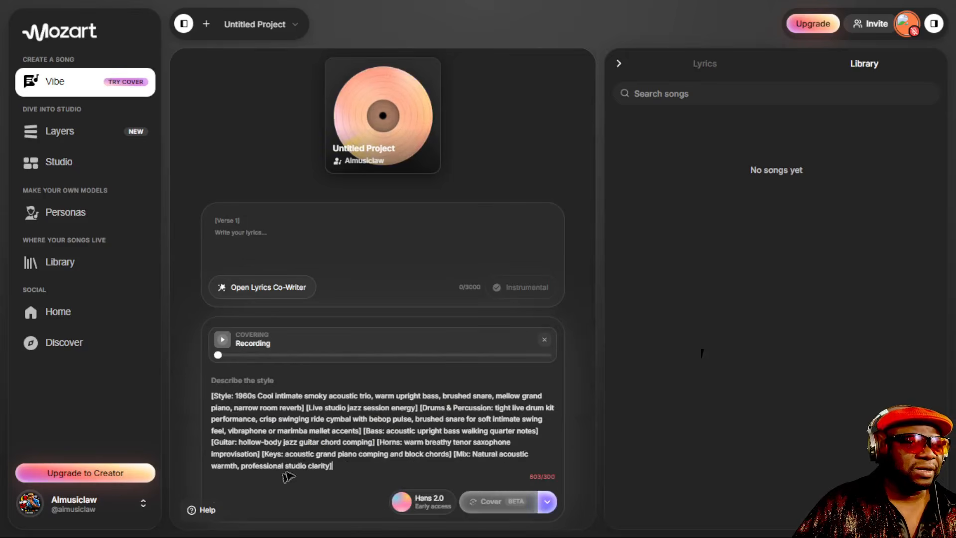
Play back the start of the recording and pause it
{"action": "left_click", "coordinate": [222, 340]}
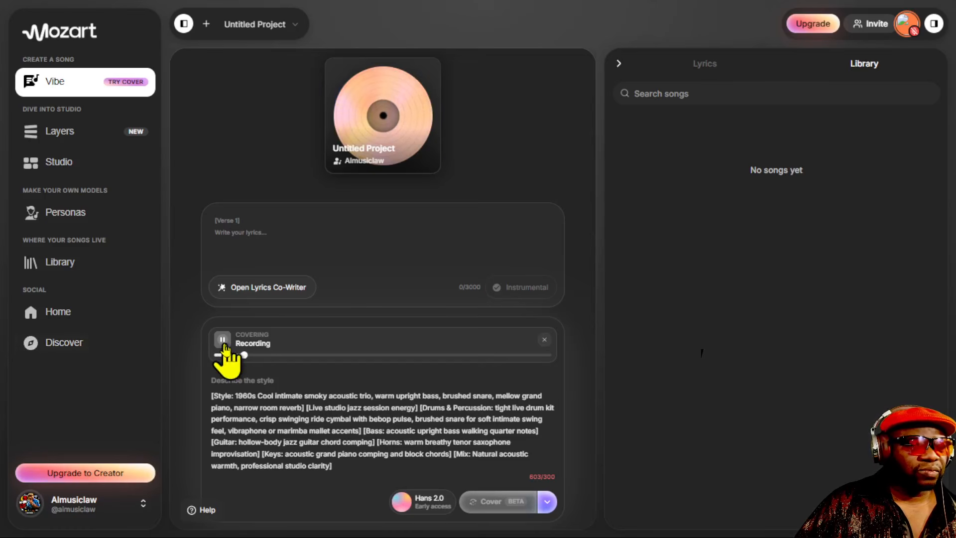
{"action": "left_click", "coordinate": [224, 343]}
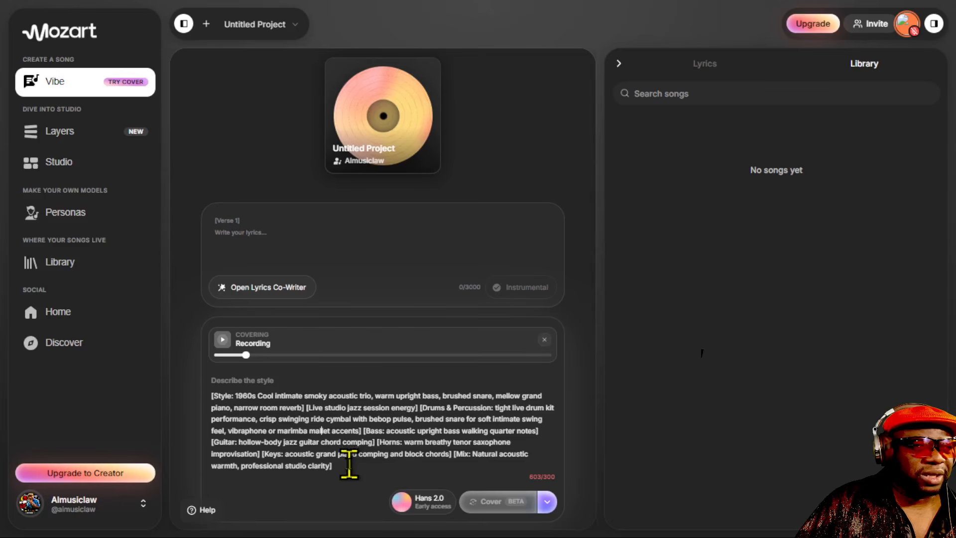
{"action": "left_click_drag", "start_coordinate": [348, 465], "coordinate": [330, 442]}
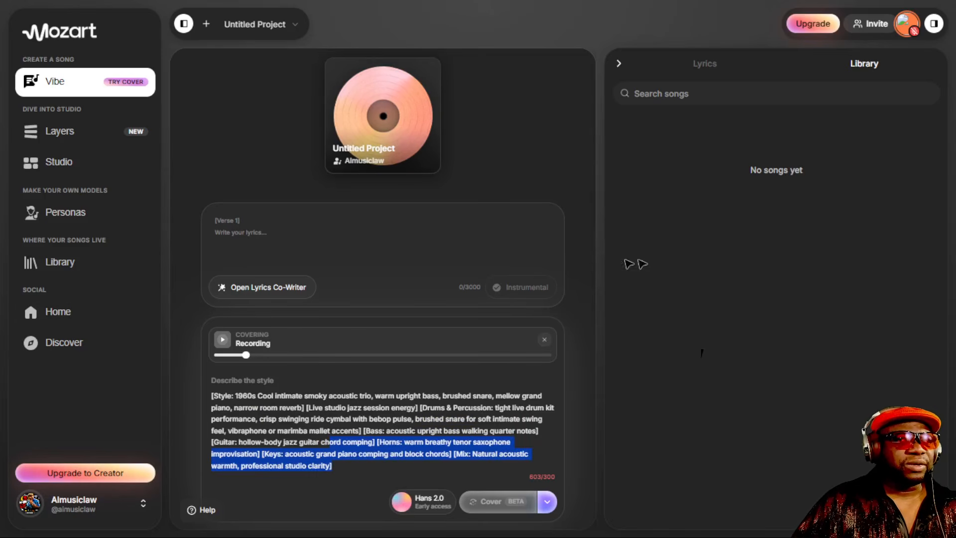
{"action": "left_click", "coordinate": [586, 260]}
Switch back to Phill's Jazz Vault, set the prompt detail to Simple, and copy the generated prompt
{"action": "key", "text": "alt+Tab"}
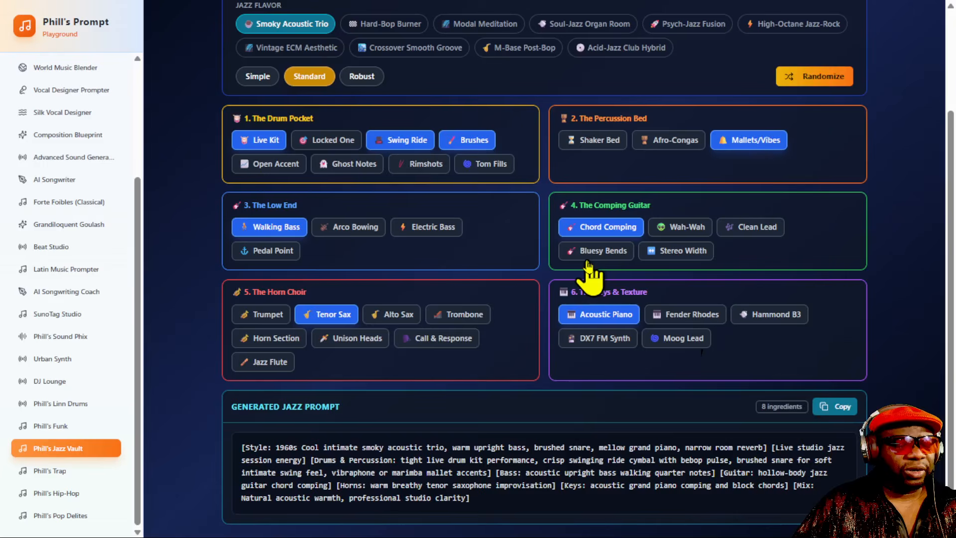
{"action": "scroll", "coordinate": [567, 337], "scroll_direction": "up", "scroll_amount": 1}
{"action": "scroll", "coordinate": [568, 349], "scroll_direction": "up", "scroll_amount": 3}
{"action": "scroll", "coordinate": [542, 342], "scroll_direction": "down", "scroll_amount": 4}
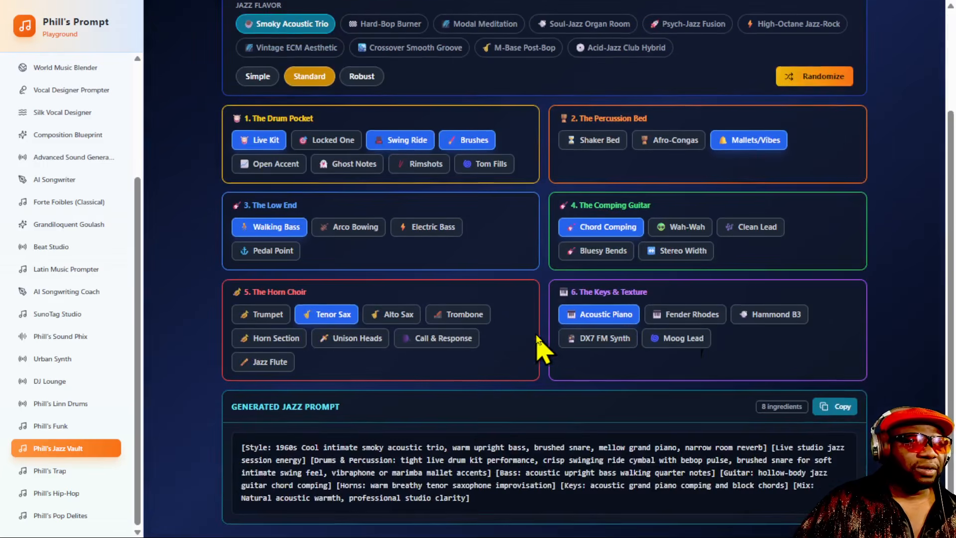
{"action": "scroll", "coordinate": [540, 341], "scroll_direction": "up", "scroll_amount": 4}
{"action": "left_click", "coordinate": [263, 205]}
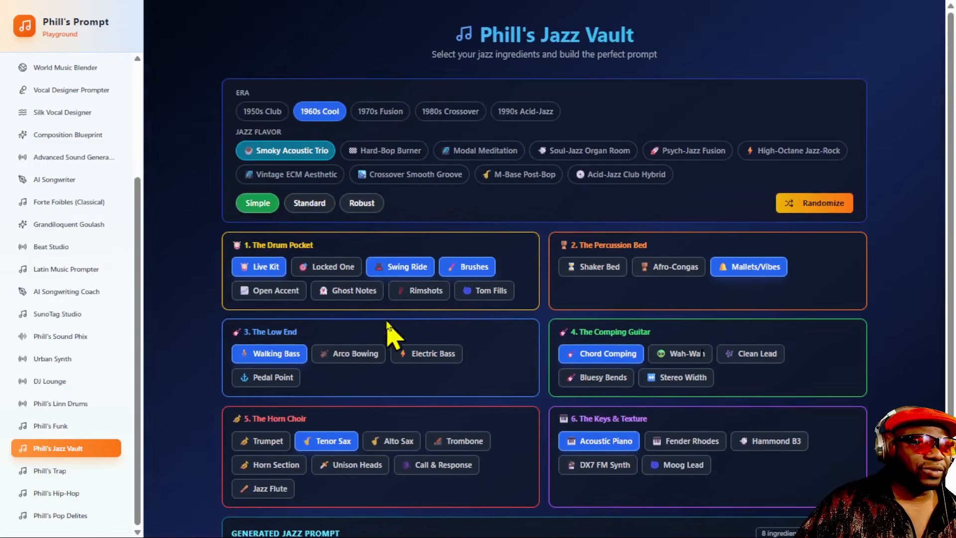
{"action": "scroll", "coordinate": [394, 333], "scroll_direction": "down", "scroll_amount": 2}
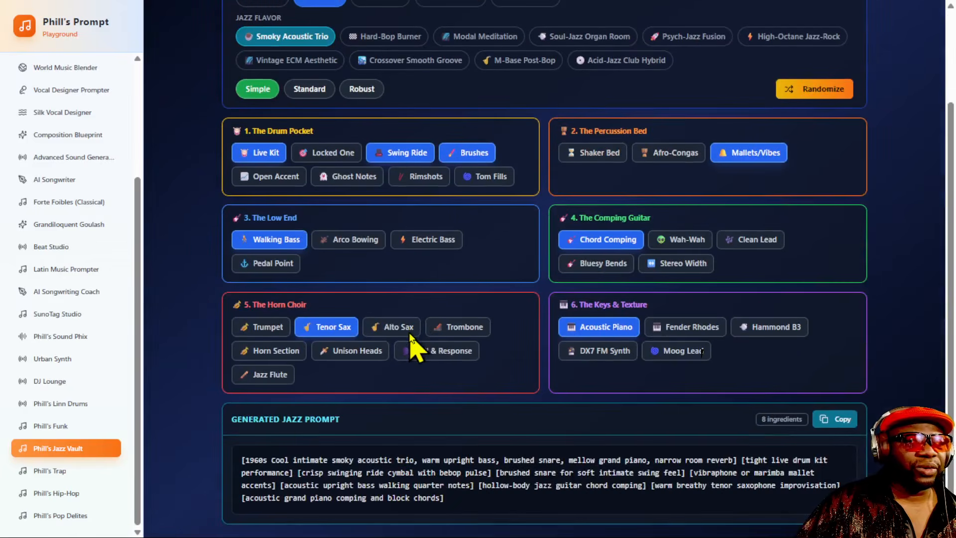
{"action": "left_click", "coordinate": [830, 420]}
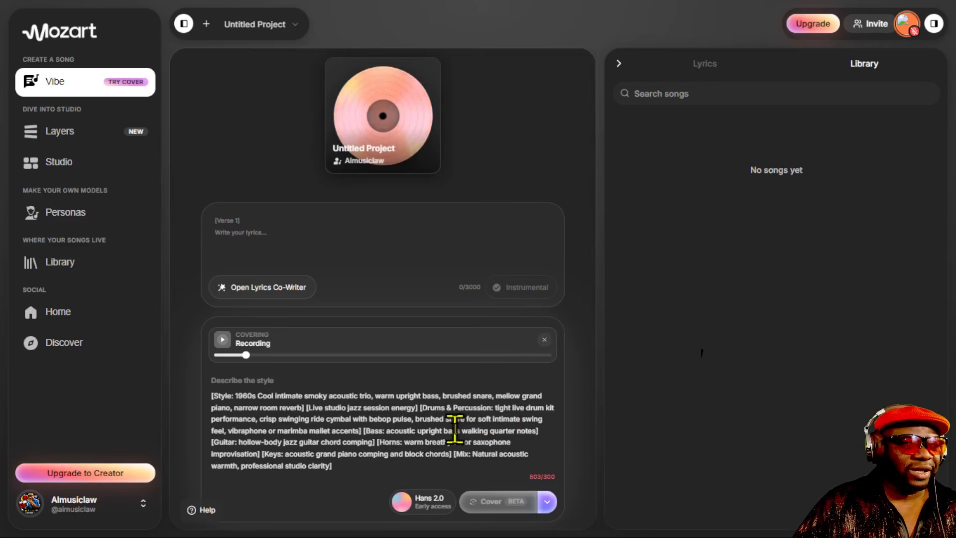
Replace the whole style description in Mozart with the copied Simple jazz prompt
{"action": "key", "text": "ctrl+a"}
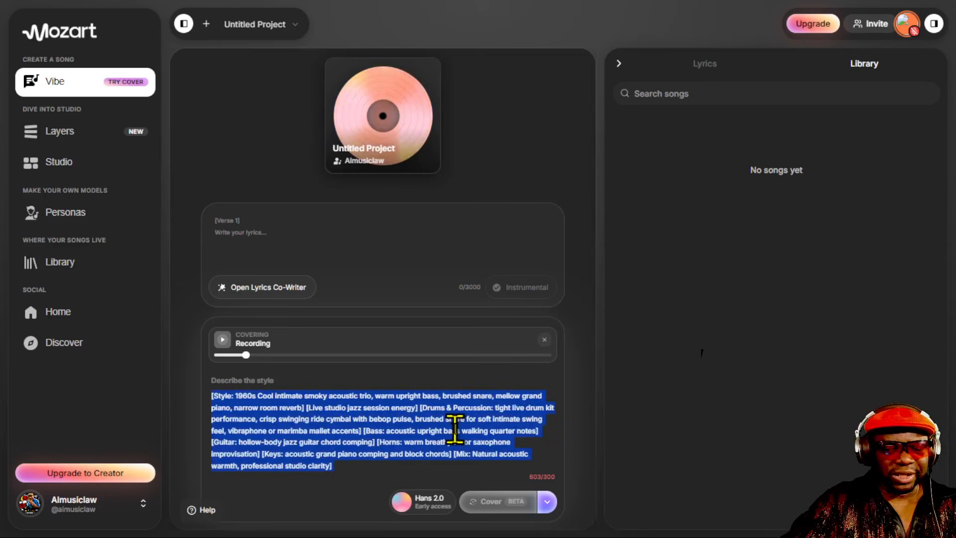
{"action": "key", "text": "BackSpace"}
{"action": "key", "text": "ctrl+v"}
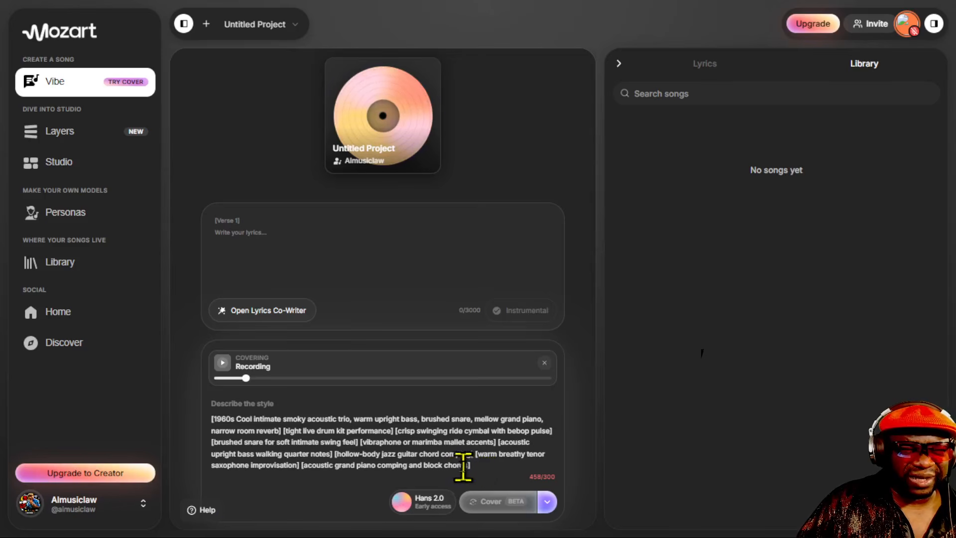
Trim the end of the style description to fit the 300-character limit, leaving it ending at "[acoustic upright b"
{"action": "left_click_drag", "start_coordinate": [465, 466], "coordinate": [337, 454]}
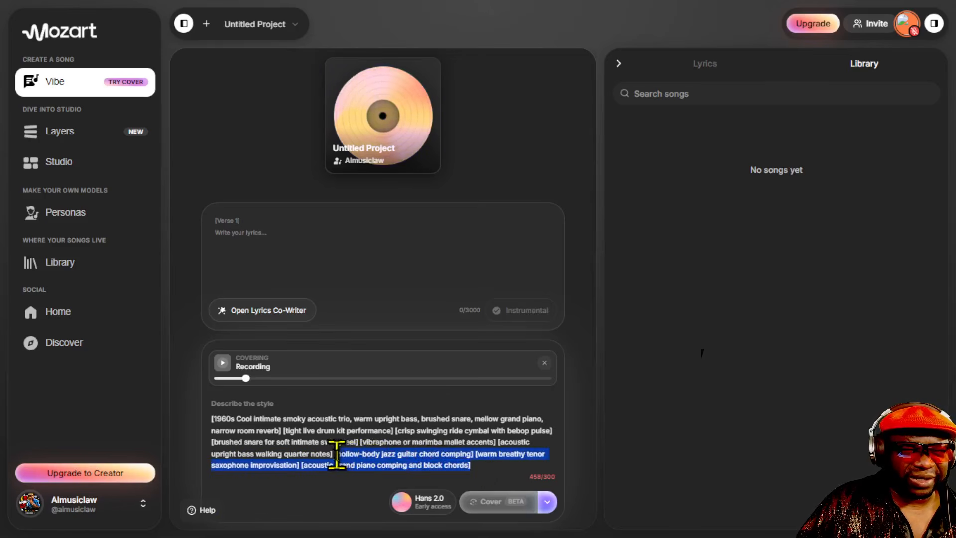
{"action": "key", "text": "BackSpace"}
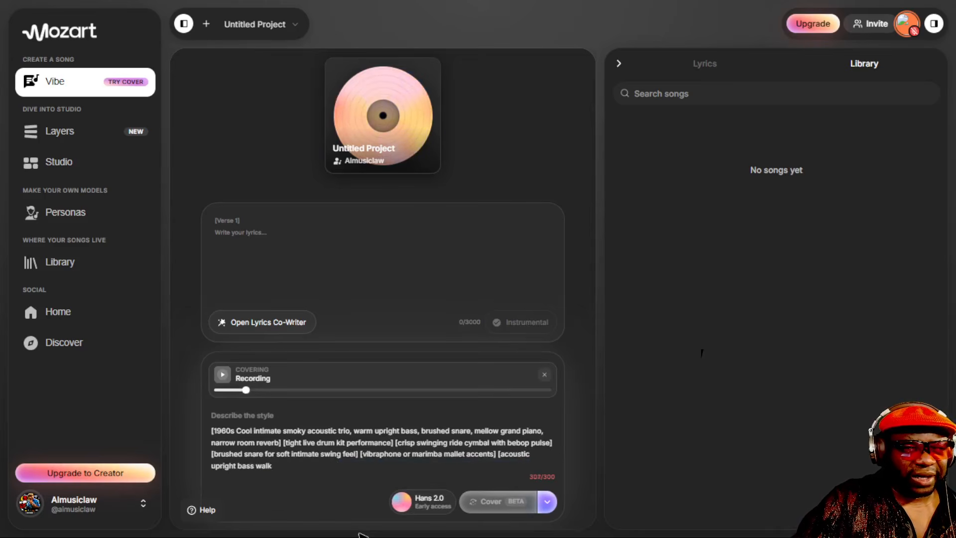
{"action": "key", "text": "BackSpace"}
{"action": "key", "text": "BackSpace"}
{"action": "key", "text": "BackSpace"}
{"action": "key", "text": "BackSpace"}
{"action": "key", "text": "BackSpace"}
{"action": "key", "text": "BackSpace"}
{"action": "key", "text": "BackSpace"}
{"action": "key", "text": "BackSpace"}
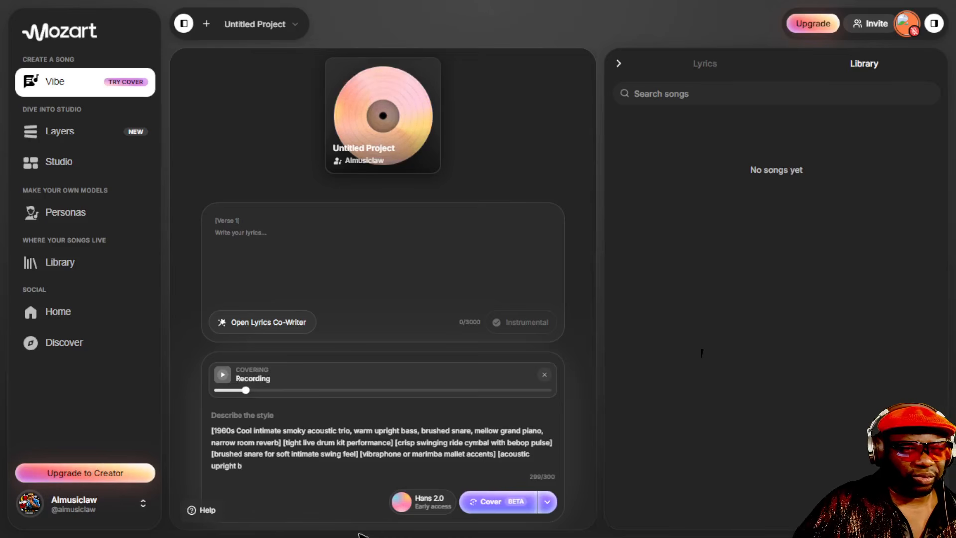
Complete the style description's ending as "acoustic upright bass" and remove the brackets before it to stay within 300 characters
{"action": "type", "text": "ass"}
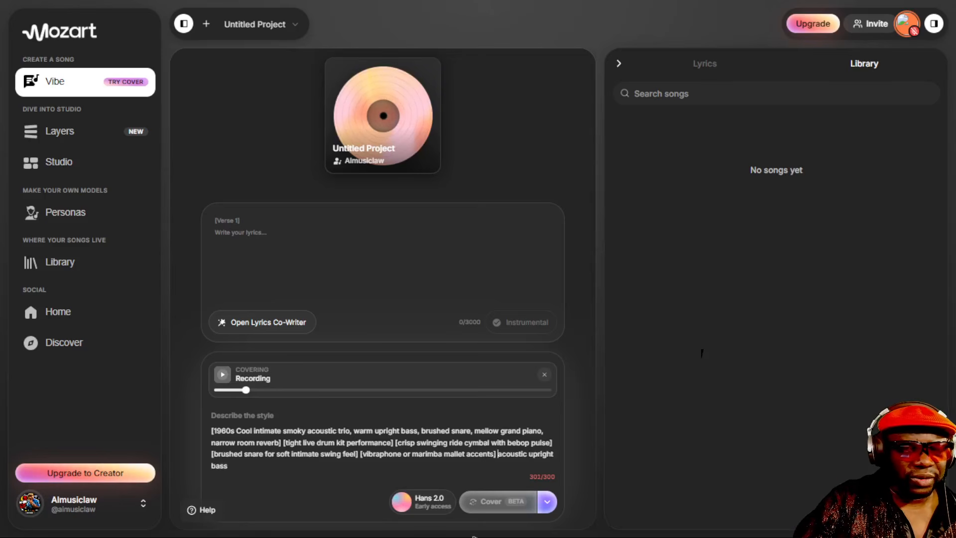
{"action": "key", "text": "BackSpace"}
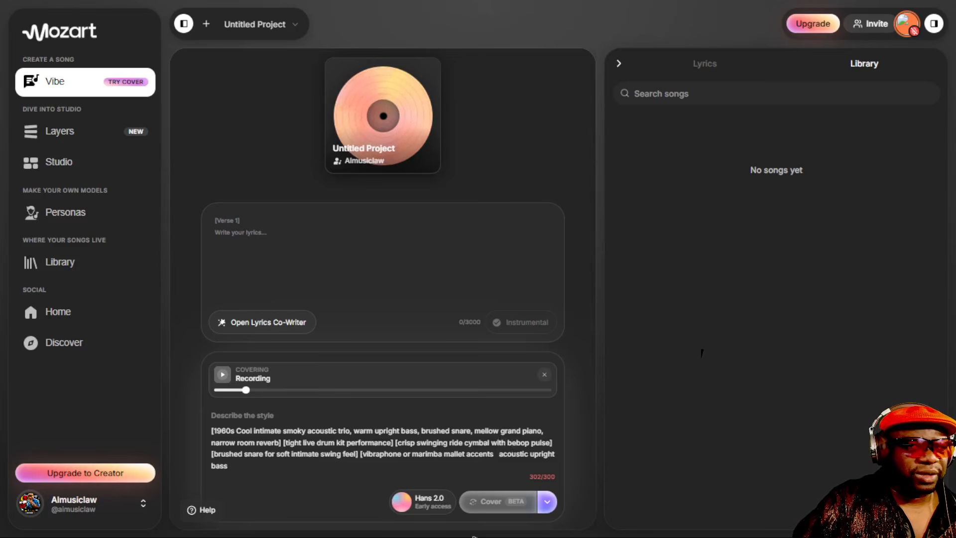
{"action": "key", "text": "BackSpace"}
{"action": "key", "text": "BackSpace"}
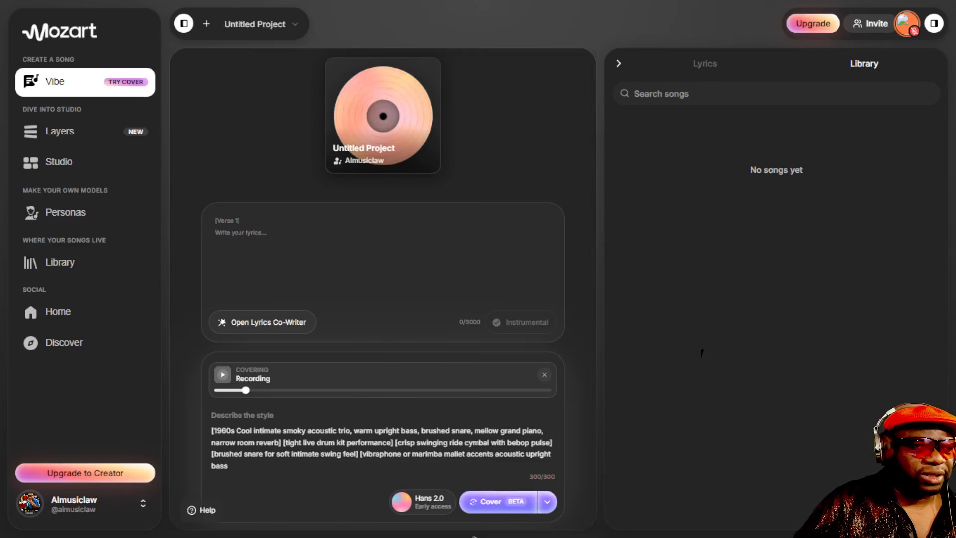
Try to generate a cover of the recording in Cover mode, dismissing the error and retrying the generation
{"action": "left_click", "coordinate": [496, 504]}
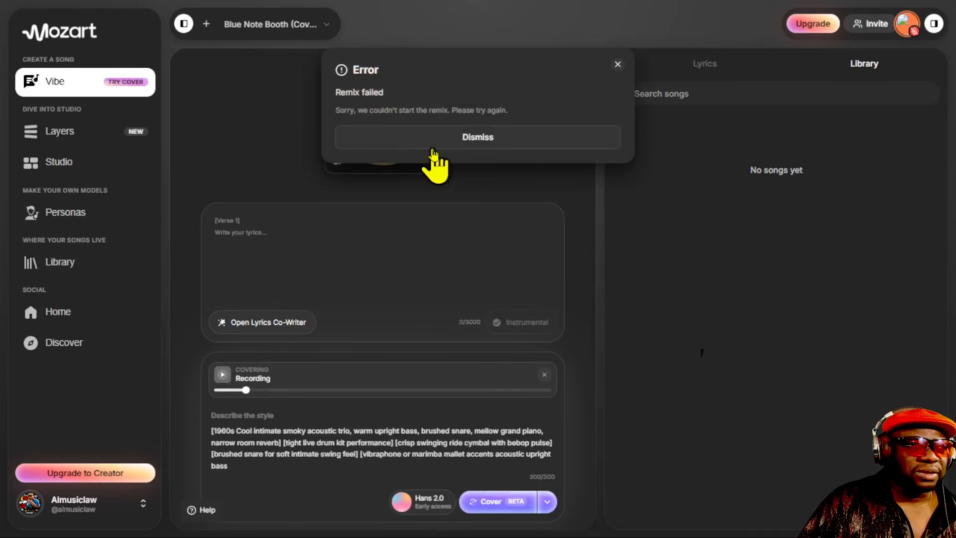
{"action": "left_click", "coordinate": [406, 130]}
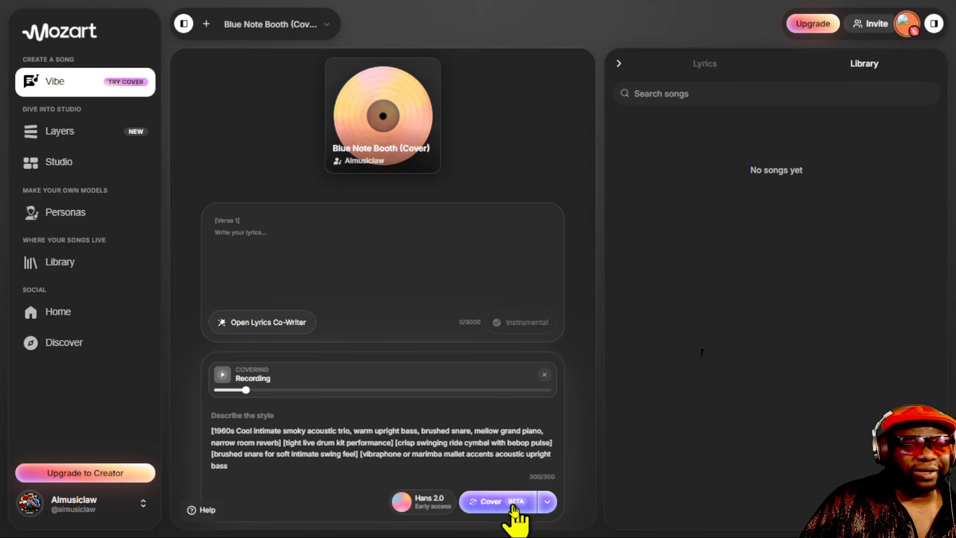
{"action": "left_click", "coordinate": [547, 501]}
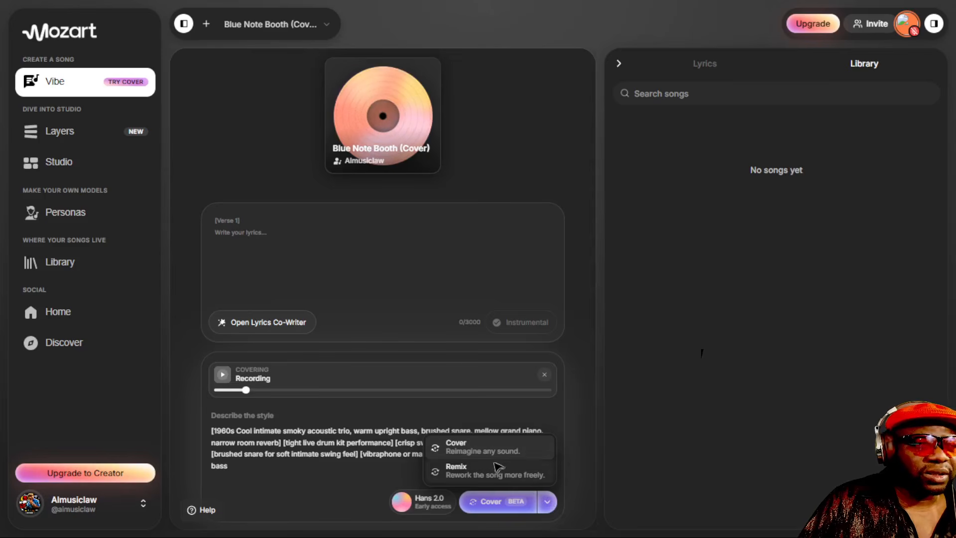
{"action": "left_click", "coordinate": [475, 448]}
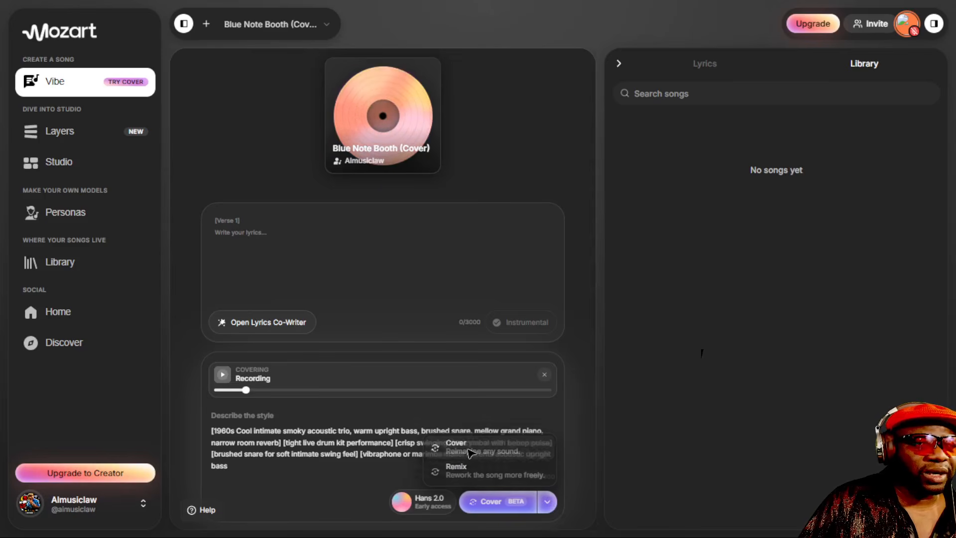
{"action": "left_click", "coordinate": [487, 502]}
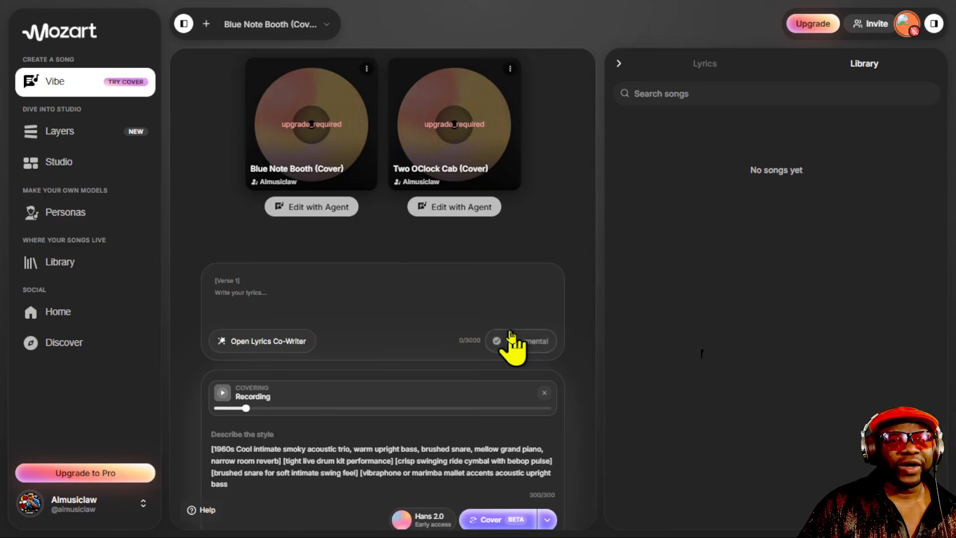
{"action": "left_click", "coordinate": [497, 520]}
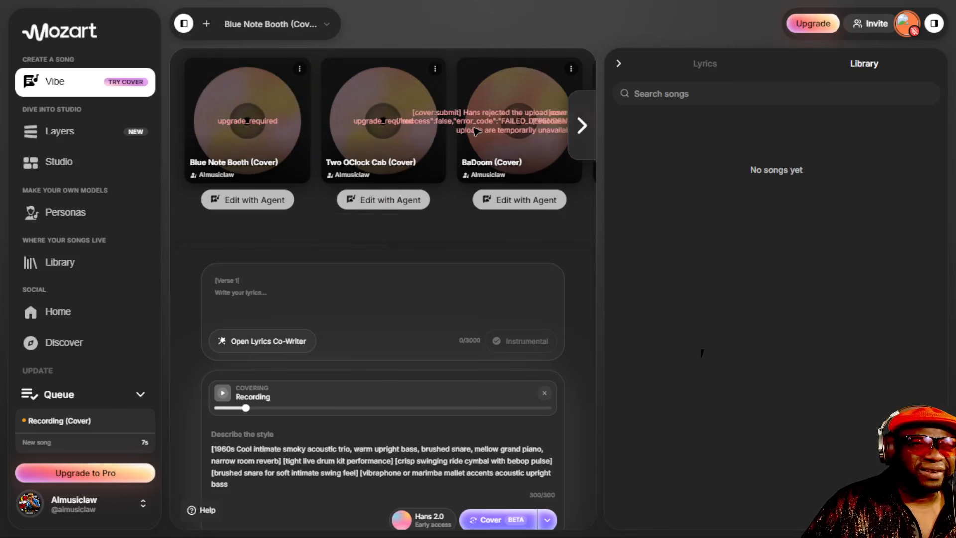
{"action": "left_click", "coordinate": [299, 69]}
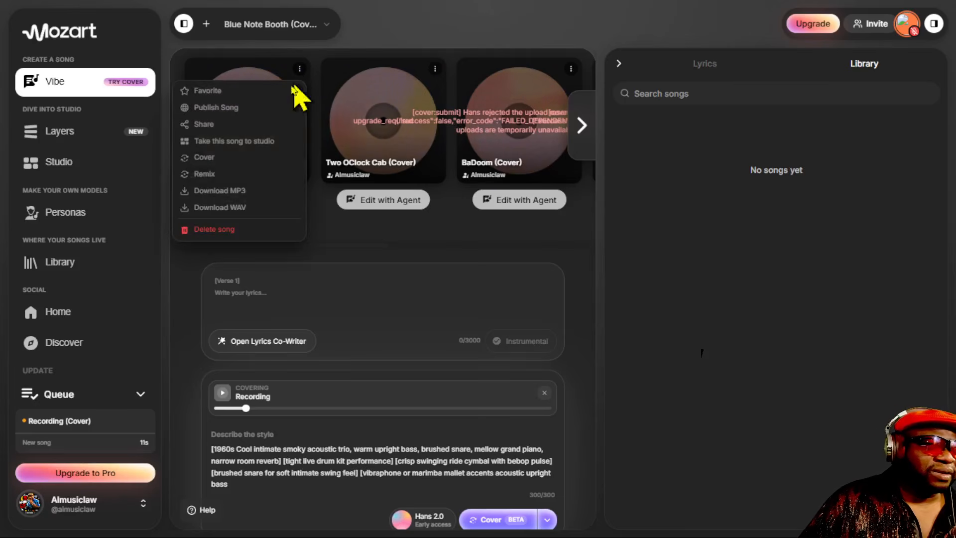
{"action": "left_click", "coordinate": [224, 230]}
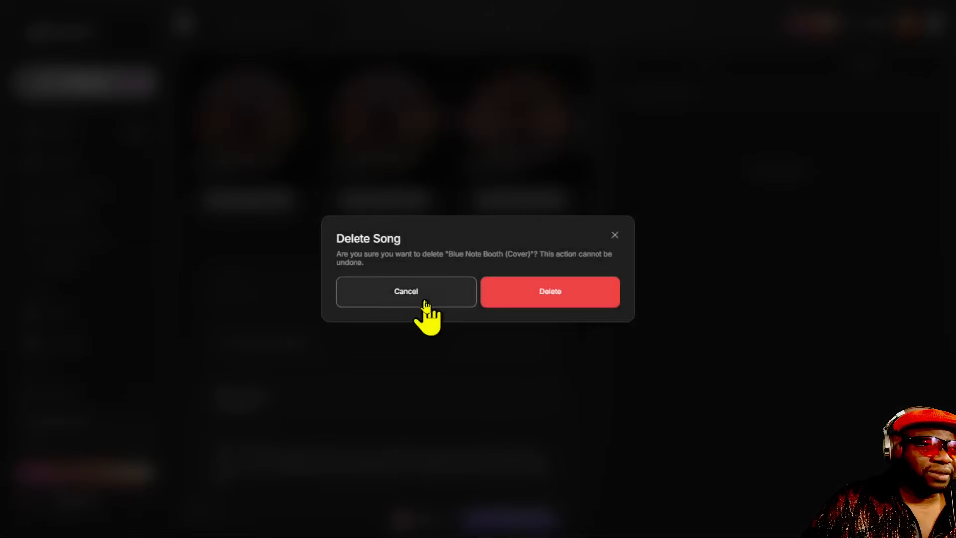
{"action": "left_click", "coordinate": [425, 303]}
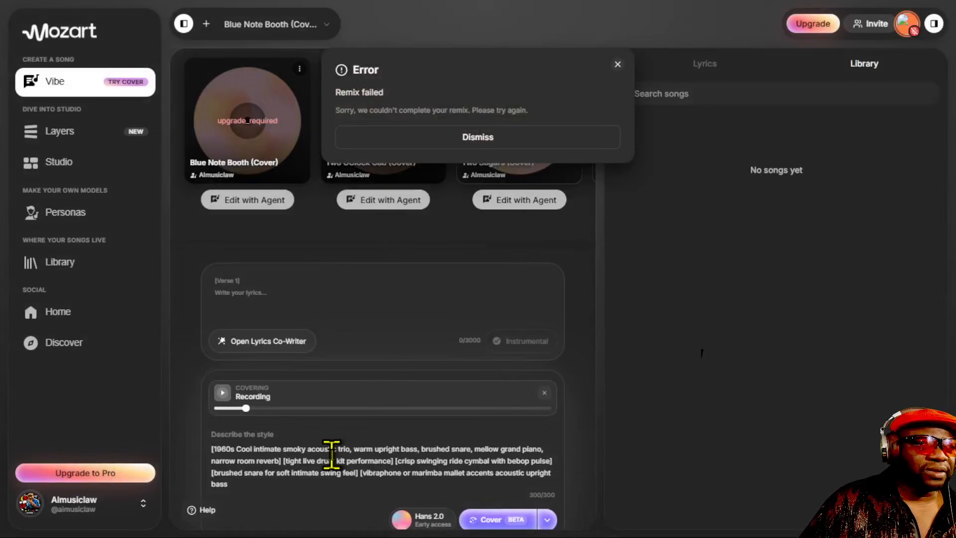
Dismiss the remix error and generate another cover of the recording with the same style description
{"action": "left_click", "coordinate": [483, 140]}
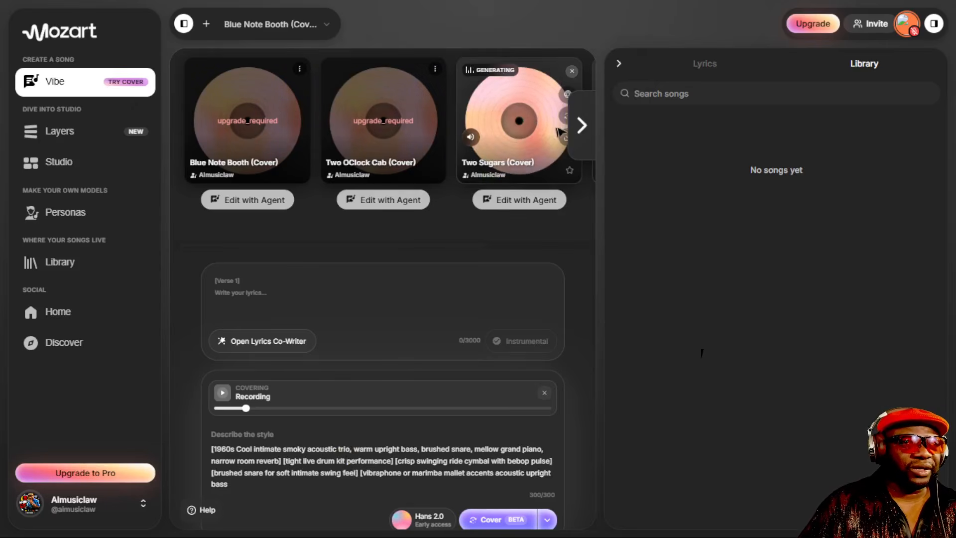
{"action": "left_click", "coordinate": [584, 137]}
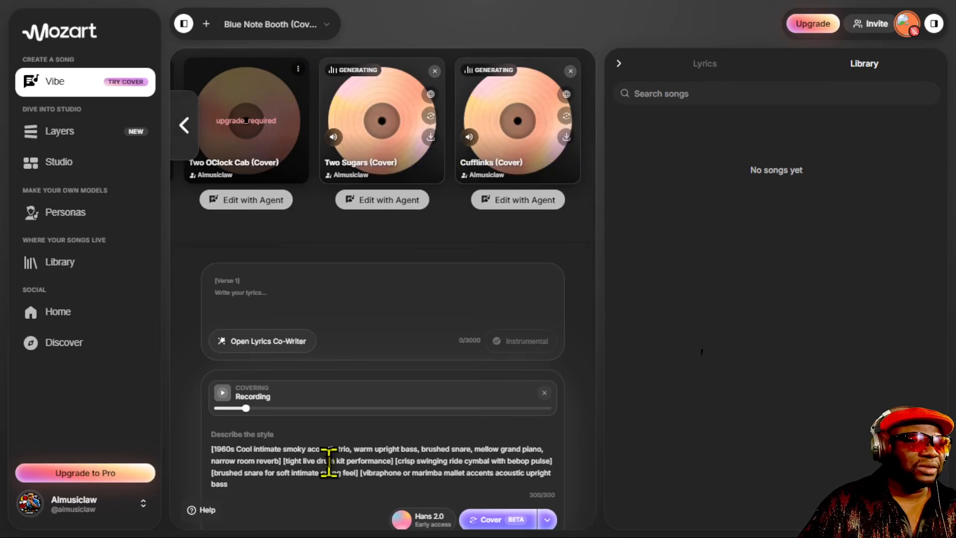
{"action": "triple_click", "coordinate": [329, 461]}
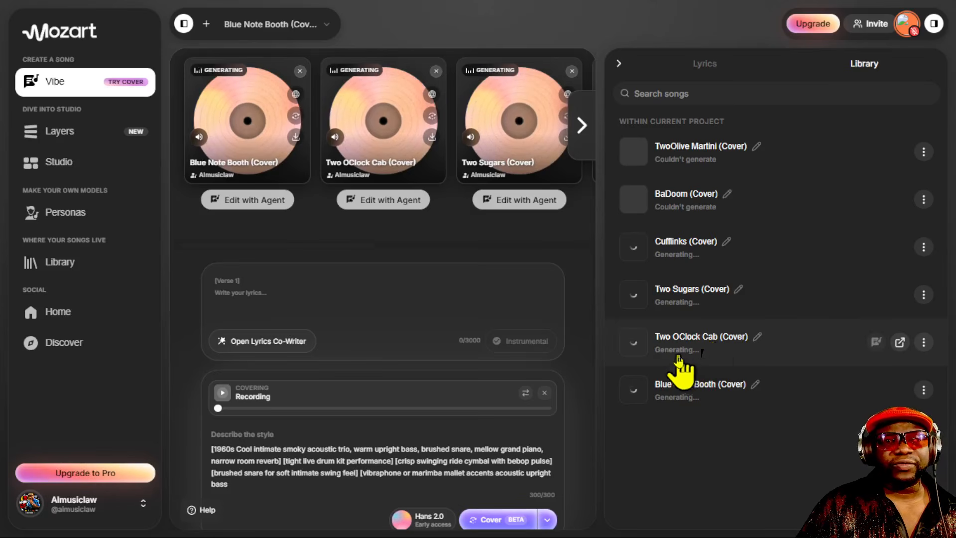
{"action": "left_click", "coordinate": [493, 520]}
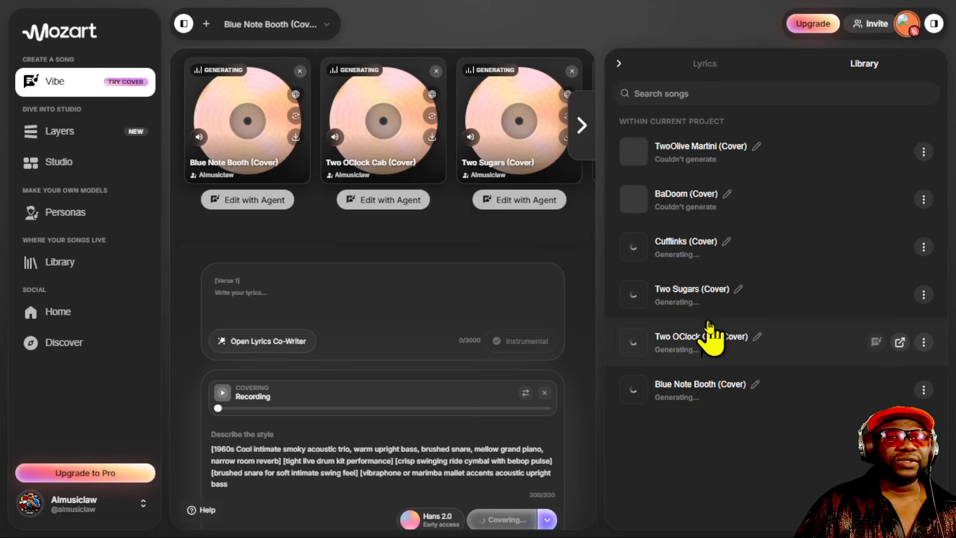
{"action": "left_click", "coordinate": [581, 122]}
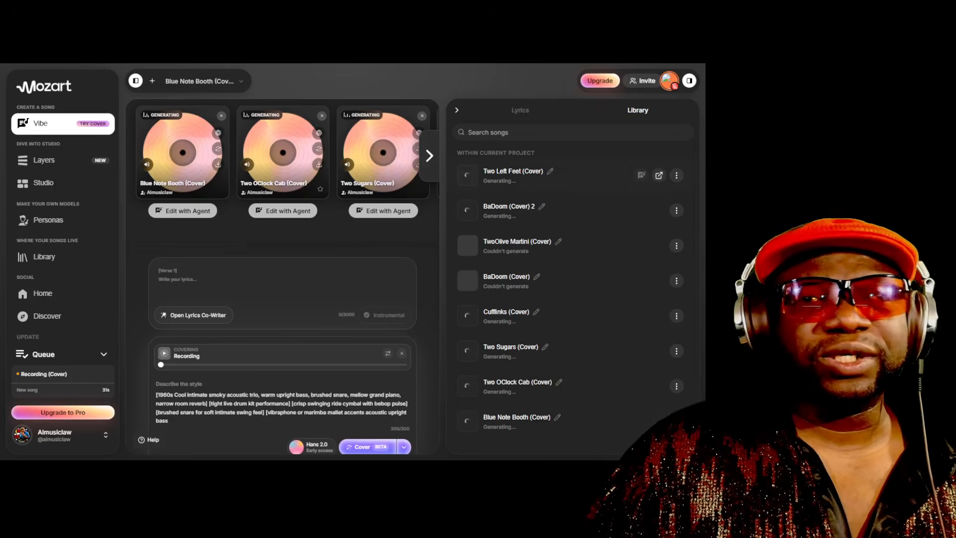
Delete the failed "TwoOlive Martini (Cover)" version from the project's song library
{"action": "scroll", "coordinate": [573, 200], "scroll_direction": "down", "scroll_amount": 1}
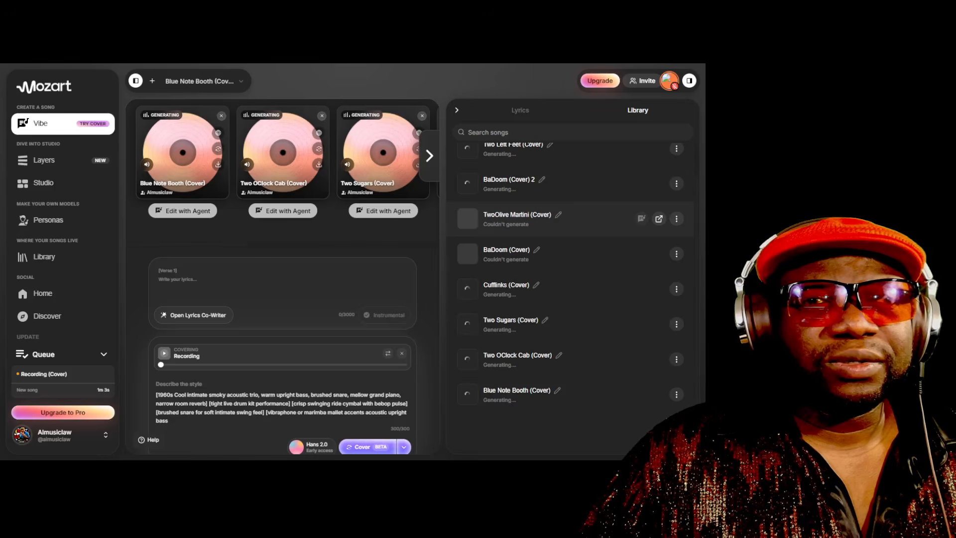
{"action": "left_click", "coordinate": [677, 220]}
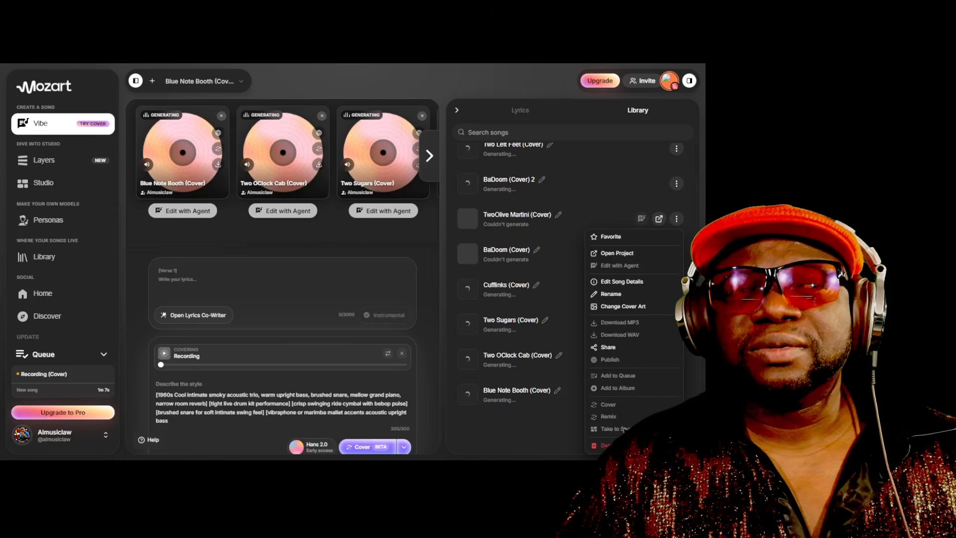
{"action": "left_click", "coordinate": [609, 445]}
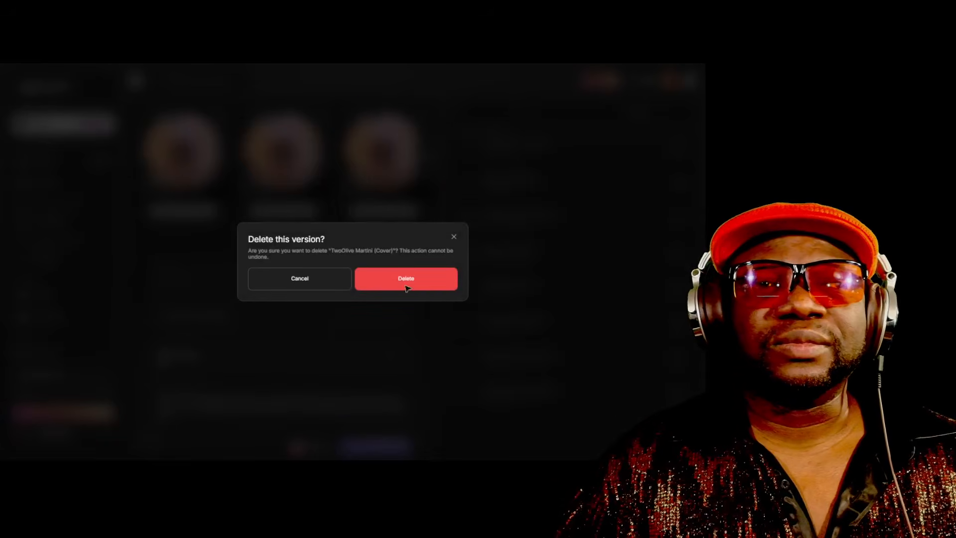
{"action": "left_click", "coordinate": [387, 275]}
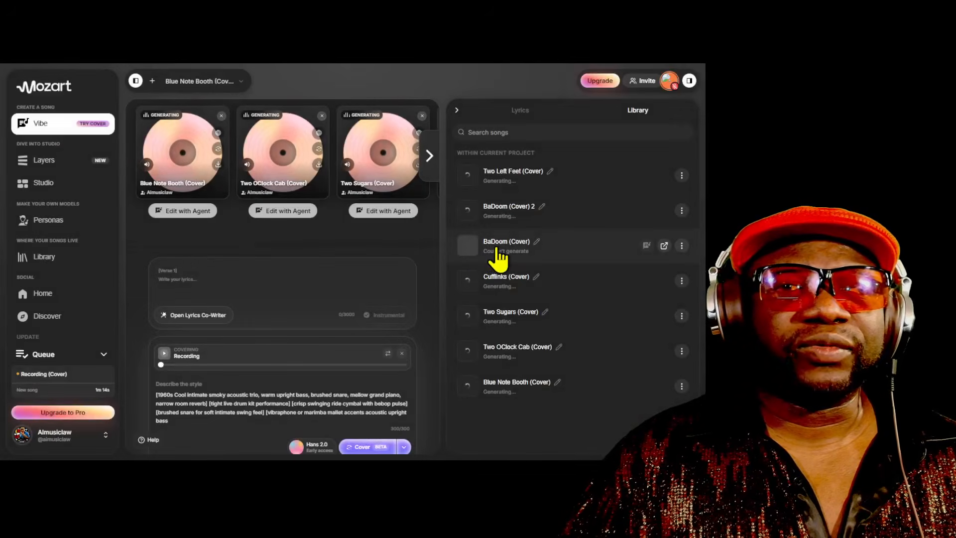
{"action": "left_click", "coordinate": [683, 246]}
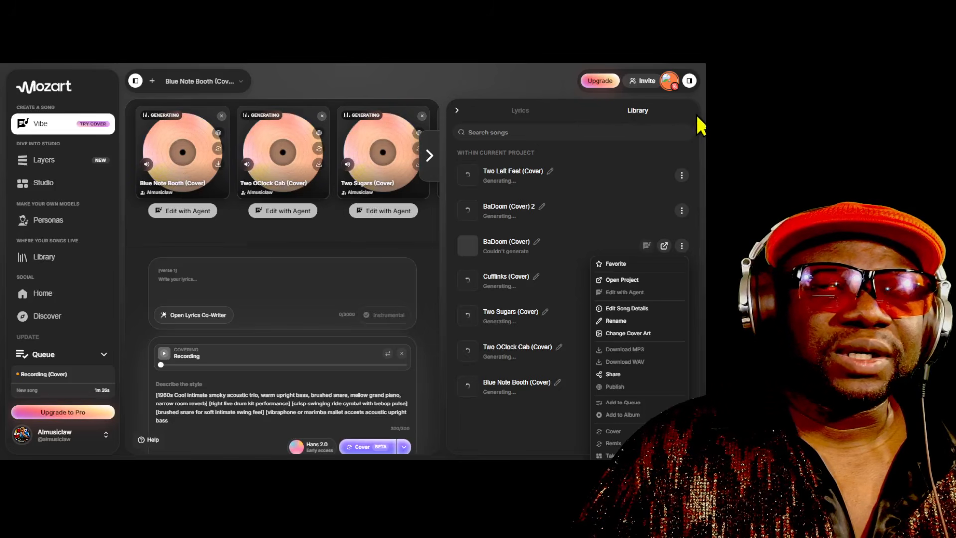
{"action": "key", "text": "Escape"}
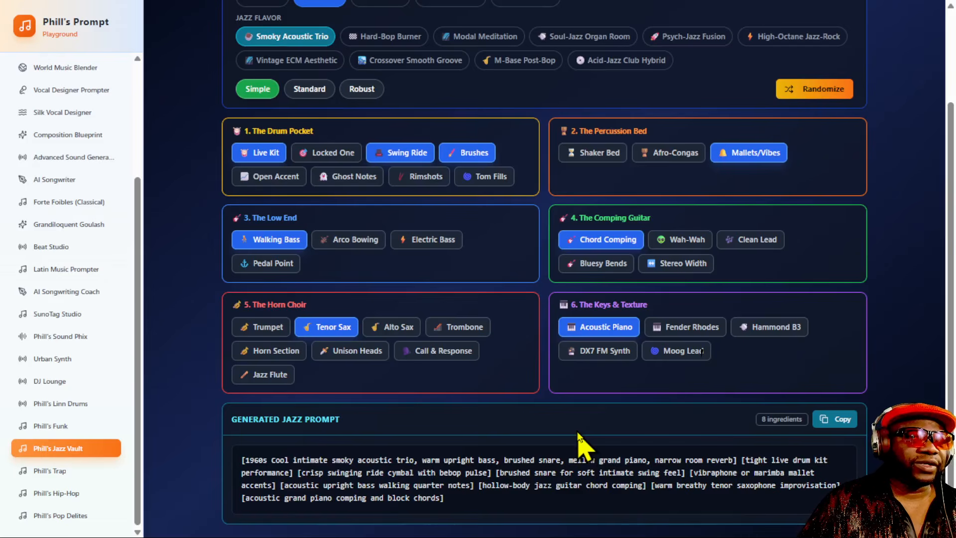
Switch to Phill's Prompt Playground, open the AI Songwriter, and bring up the list of saved songs
{"action": "left_click", "coordinate": [58, 181]}
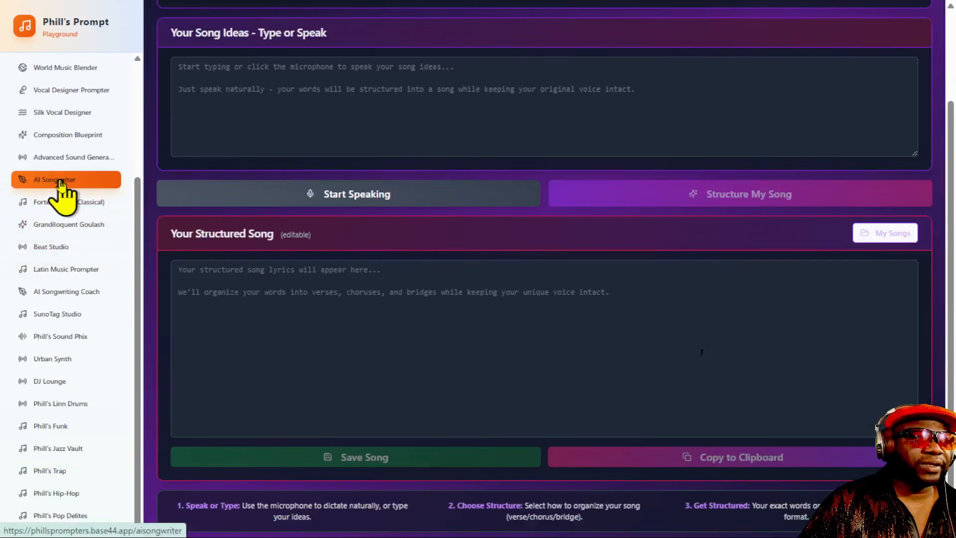
{"action": "scroll", "coordinate": [795, 396], "scroll_direction": "down", "scroll_amount": 1}
{"action": "scroll", "coordinate": [795, 396], "scroll_direction": "up", "scroll_amount": 1}
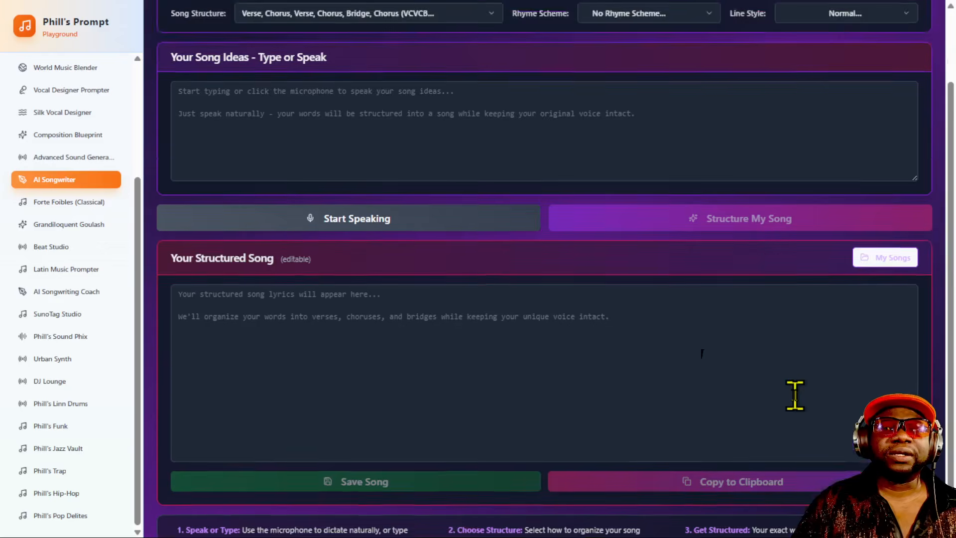
{"action": "scroll", "coordinate": [796, 395], "scroll_direction": "up", "scroll_amount": 2}
{"action": "scroll", "coordinate": [807, 342], "scroll_direction": "down", "scroll_amount": 3}
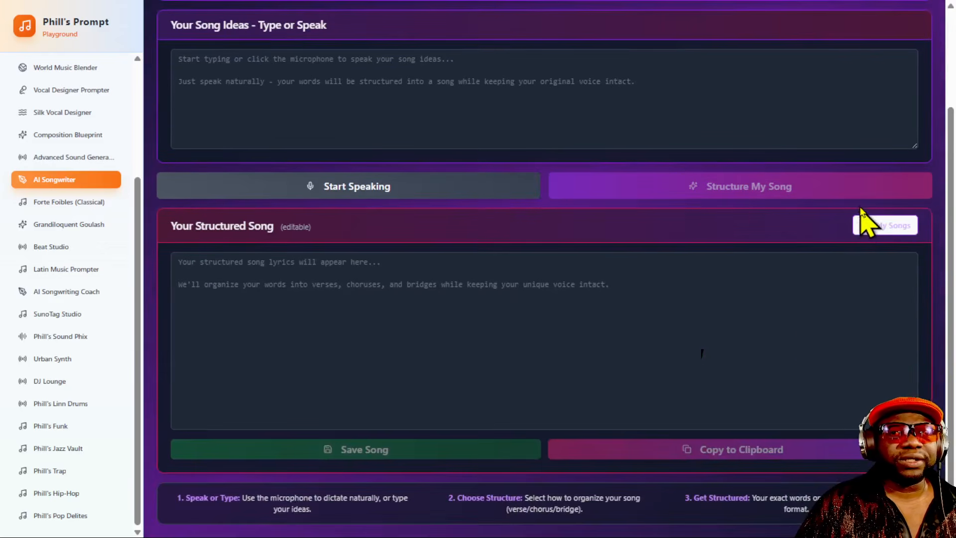
{"action": "left_click", "coordinate": [887, 227]}
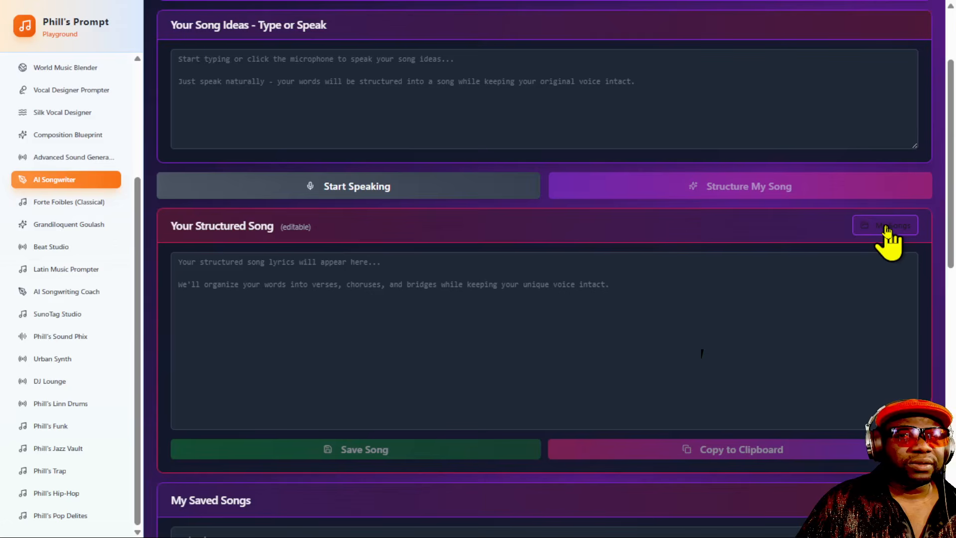
{"action": "scroll", "coordinate": [704, 302], "scroll_direction": "down", "scroll_amount": 5}
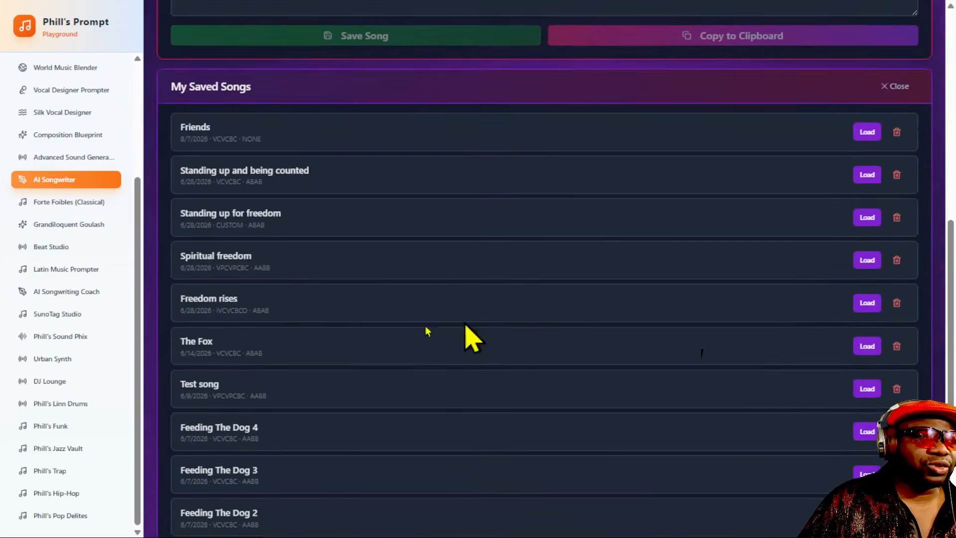
Load the saved song "Standing up for freedom" and copy its structured lyrics to the clipboard
{"action": "left_click", "coordinate": [868, 211]}
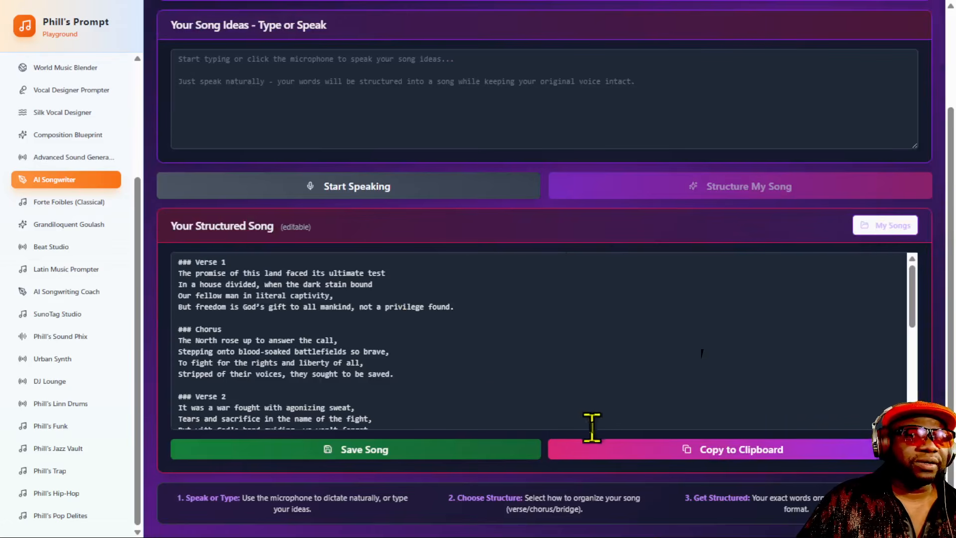
{"action": "left_click", "coordinate": [649, 448]}
{"action": "left_click", "coordinate": [479, 285]}
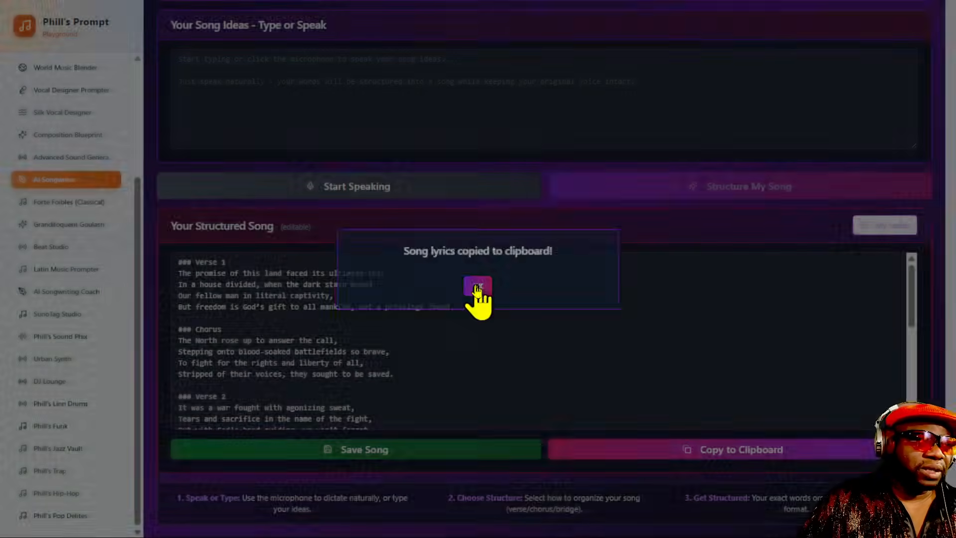
Switch back to Mozart, play the finished "BaDoom (Cover) 2" track from the library, and pause it
{"action": "key", "text": "alt+Tab"}
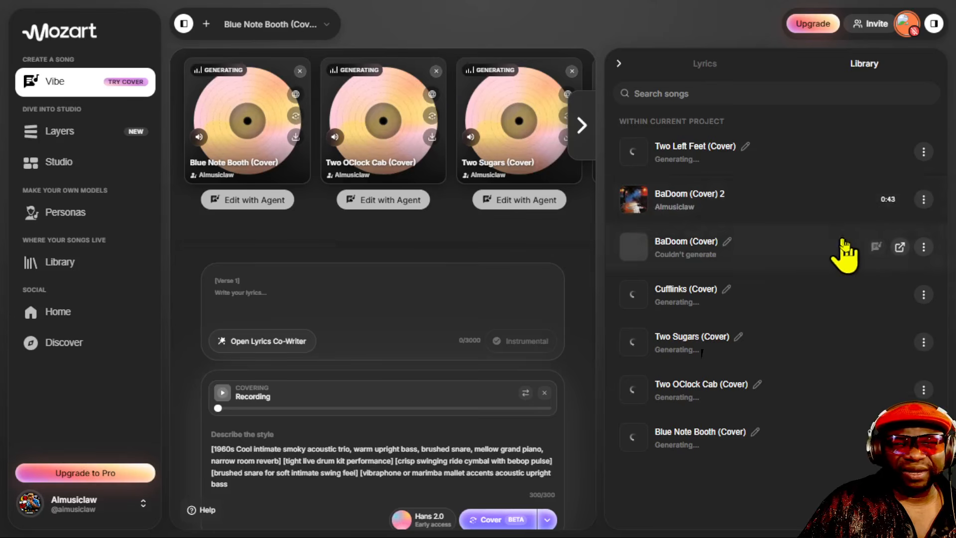
{"action": "left_click", "coordinate": [635, 200]}
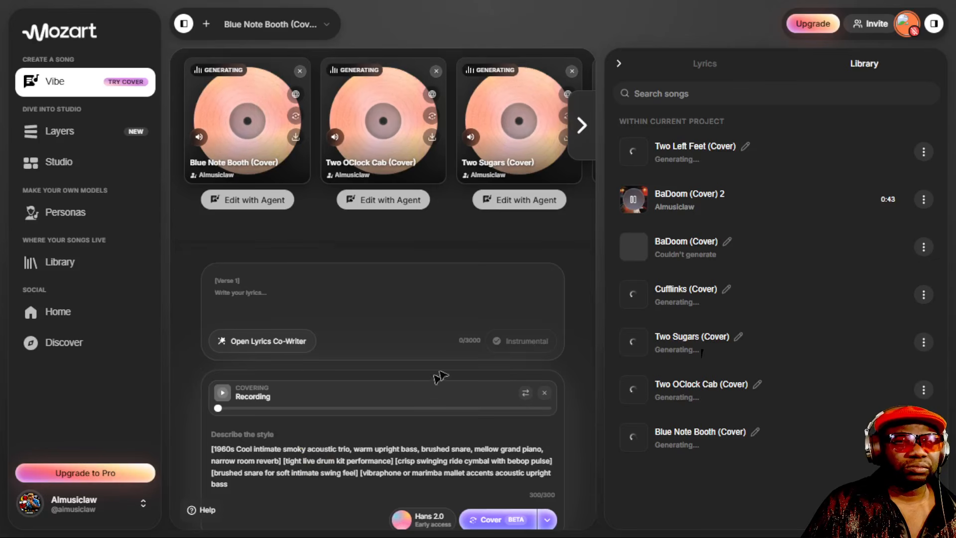
{"action": "left_click", "coordinate": [635, 206]}
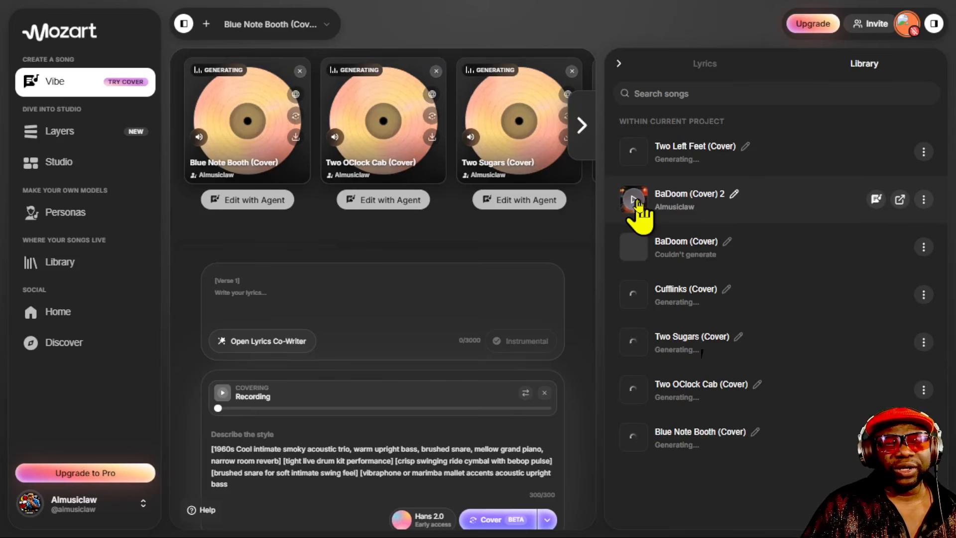
{"action": "left_click", "coordinate": [637, 201]}
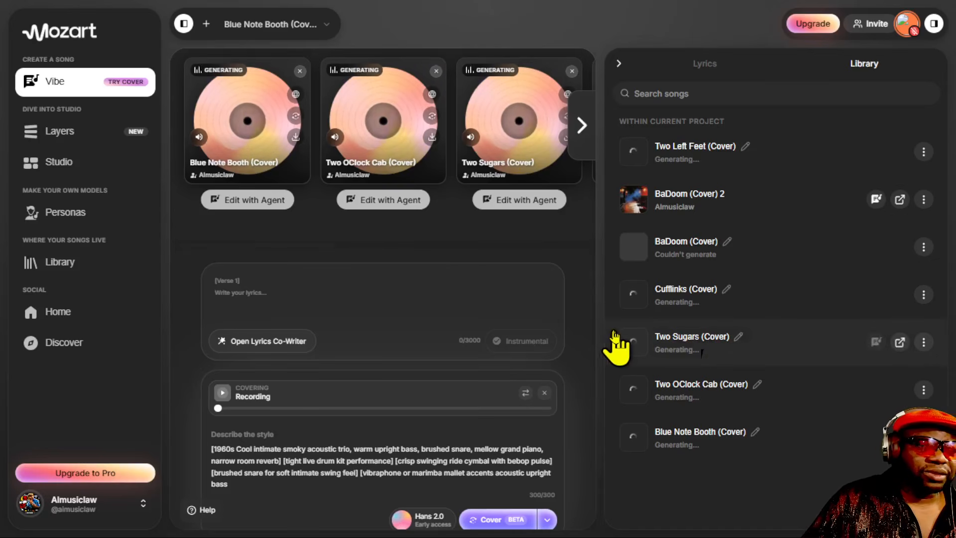
Remove the recording from the cover setup and paste the copied "Standing up for freedom" lyrics into the lyrics box
{"action": "triple_click", "coordinate": [296, 482]}
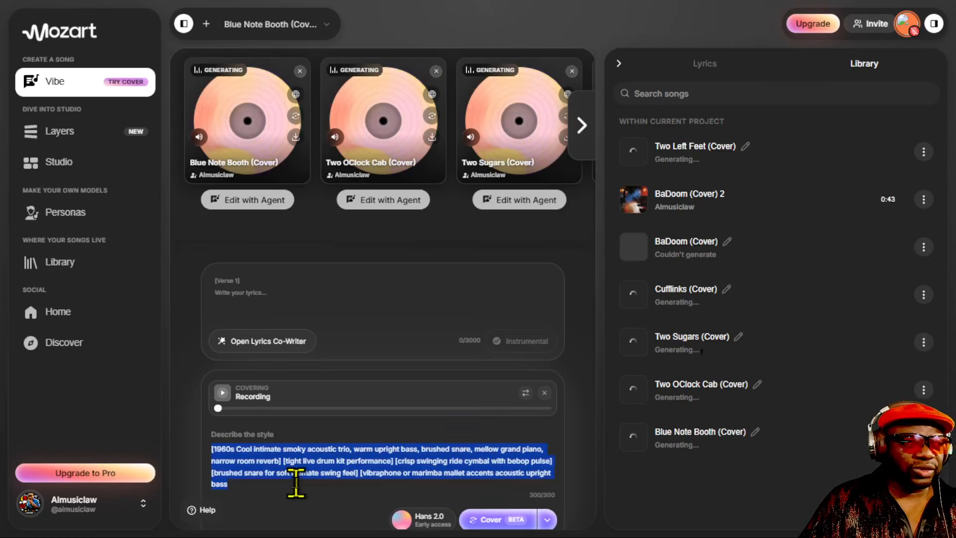
{"action": "left_click", "coordinate": [544, 393]}
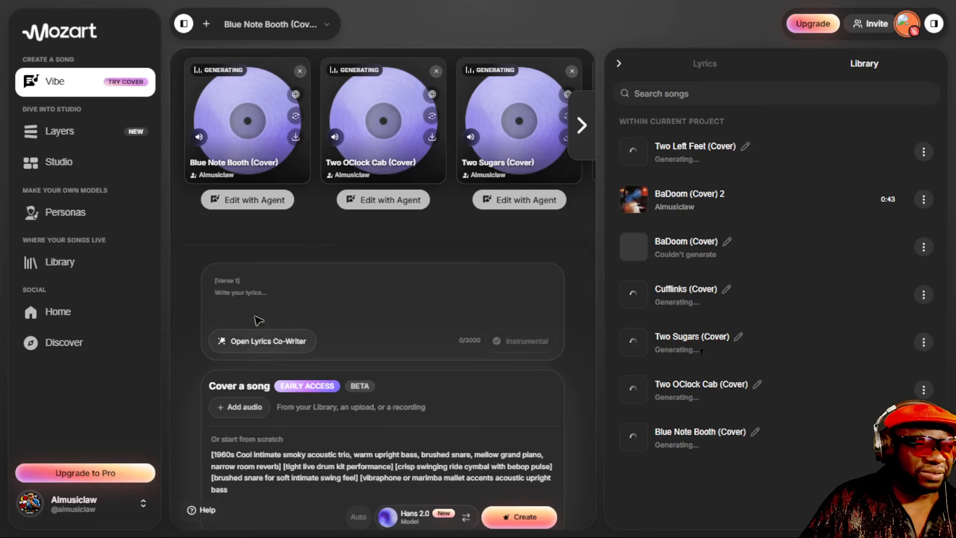
{"action": "left_click", "coordinate": [301, 292]}
{"action": "key", "text": "ctrl+v"}
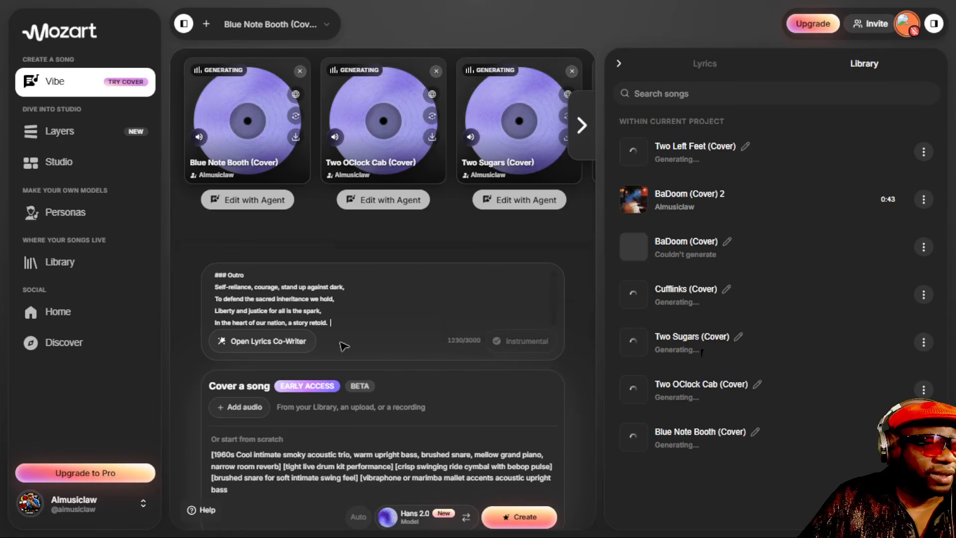
Create a new song from the pasted lyrics and the 1960s smoky acoustic trio style using the Hans 2.0 model
{"action": "triple_click", "coordinate": [298, 475]}
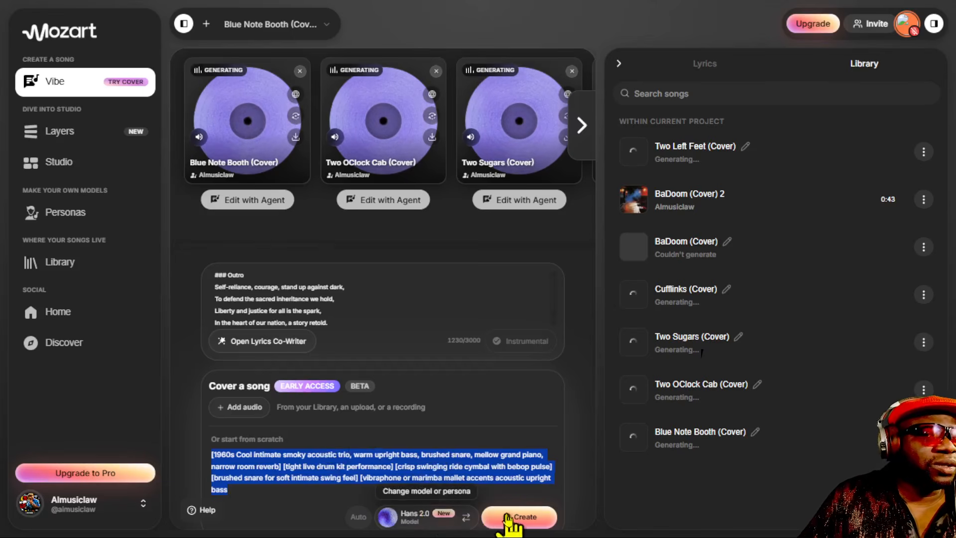
{"action": "left_click", "coordinate": [531, 523]}
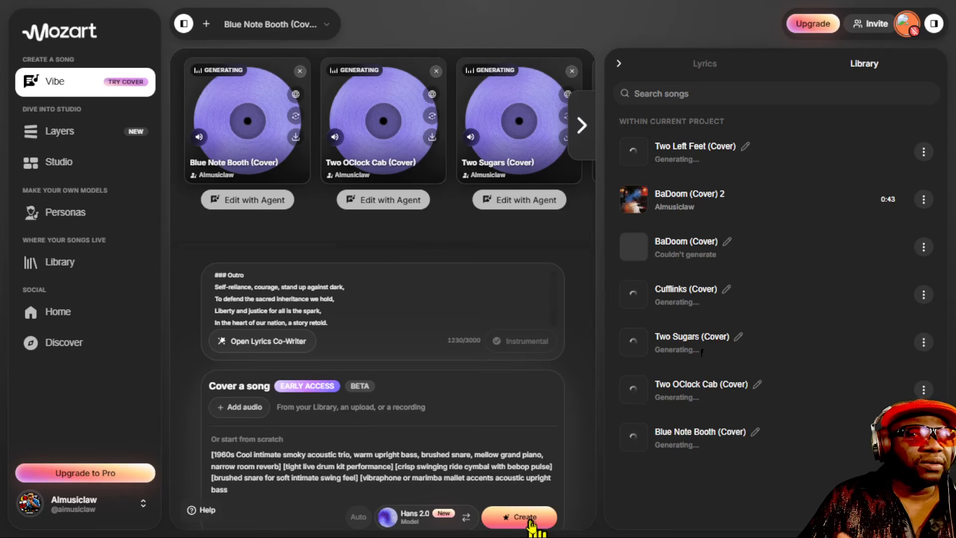
{"action": "left_click", "coordinate": [531, 523]}
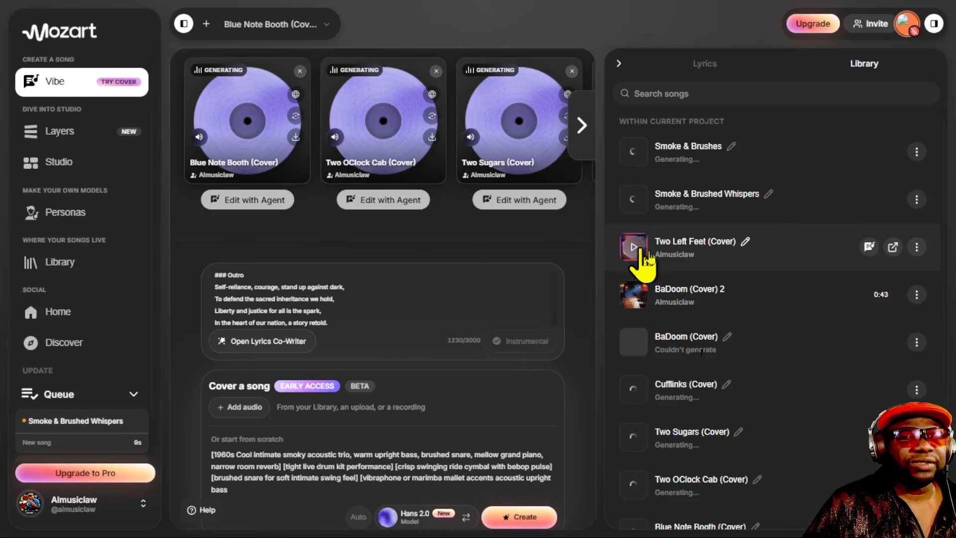
{"action": "scroll", "coordinate": [705, 239], "scroll_direction": "down", "scroll_amount": 2}
{"action": "scroll", "coordinate": [705, 284], "scroll_direction": "up", "scroll_amount": 2}
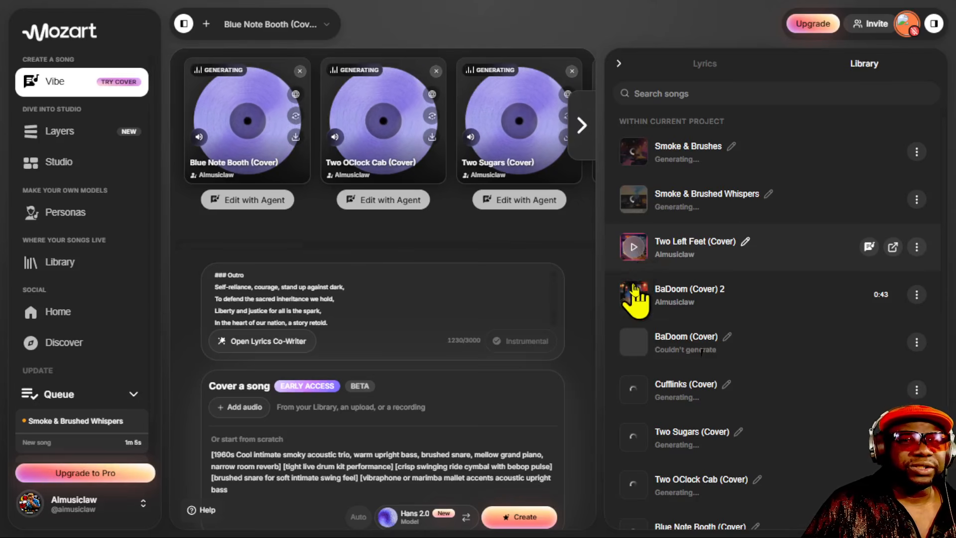
{"action": "scroll", "coordinate": [637, 299], "scroll_direction": "down", "scroll_amount": 2}
{"action": "scroll", "coordinate": [690, 304], "scroll_direction": "up", "scroll_amount": 2}
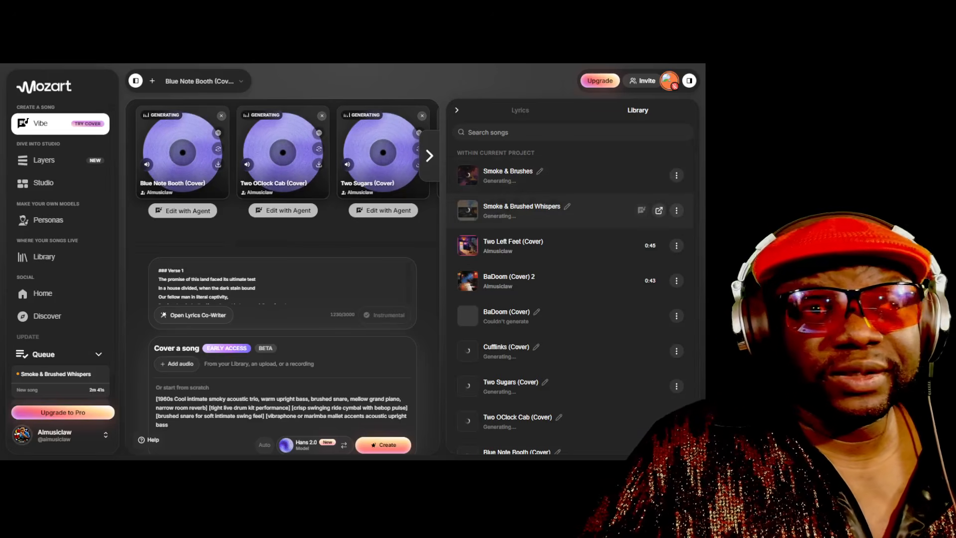
{"action": "scroll", "coordinate": [283, 285], "scroll_direction": "down", "scroll_amount": 2}
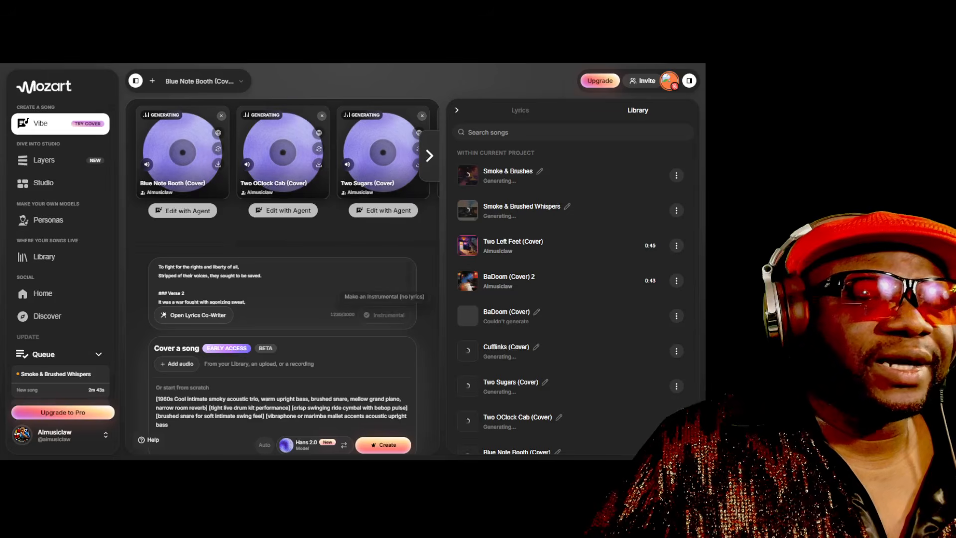
Change the model to Hans 1.0 and create another song with the same lyrics and style description
{"action": "left_click", "coordinate": [307, 448]}
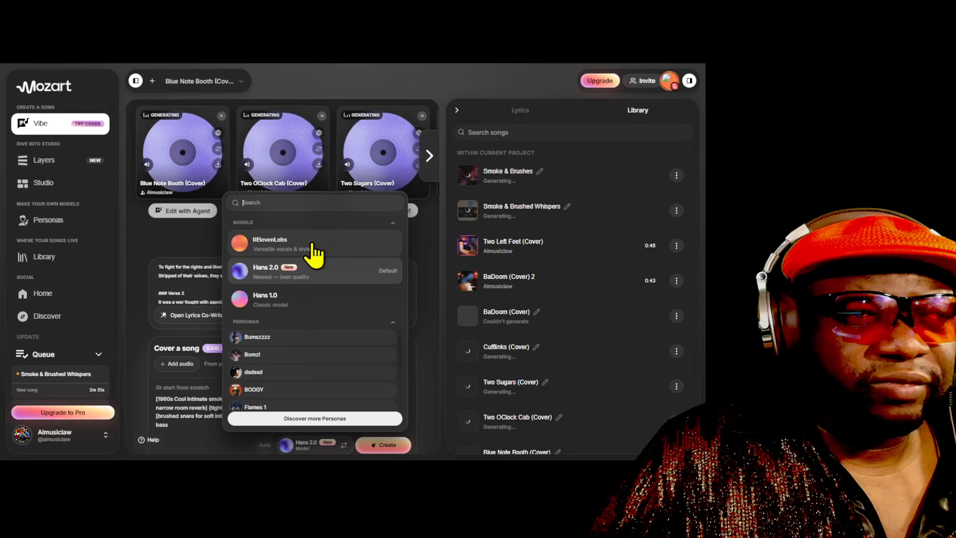
{"action": "left_click", "coordinate": [296, 310]}
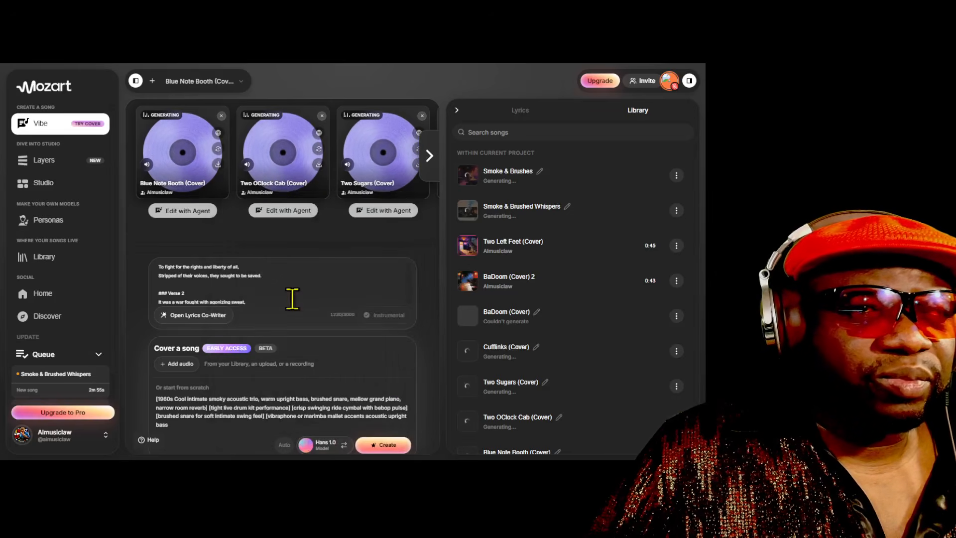
{"action": "left_click", "coordinate": [389, 446]}
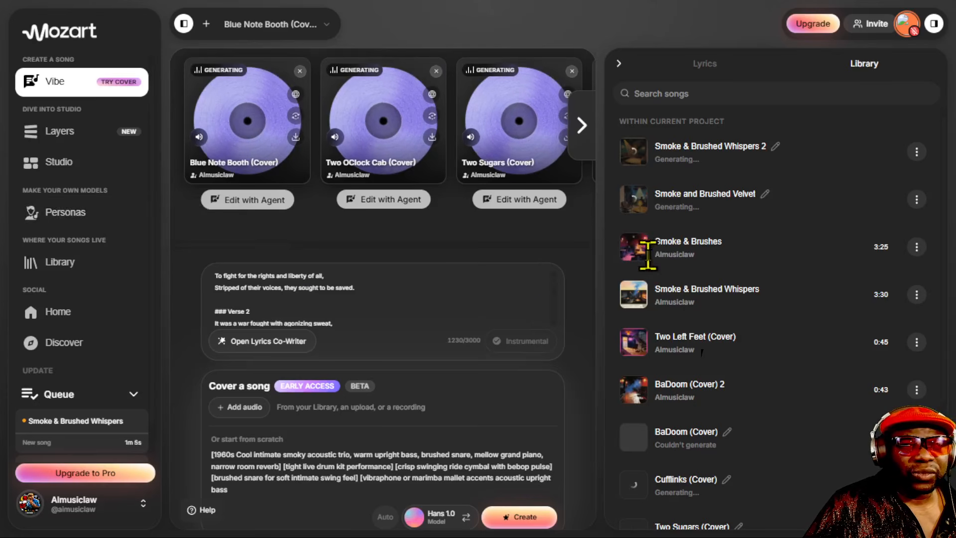
Switch to Phill's Prompt Playground, open Phill's Hip-Hop, and randomize the prompt ingredients at the Standard level
{"action": "mouse_move", "coordinate": [639, 258]}
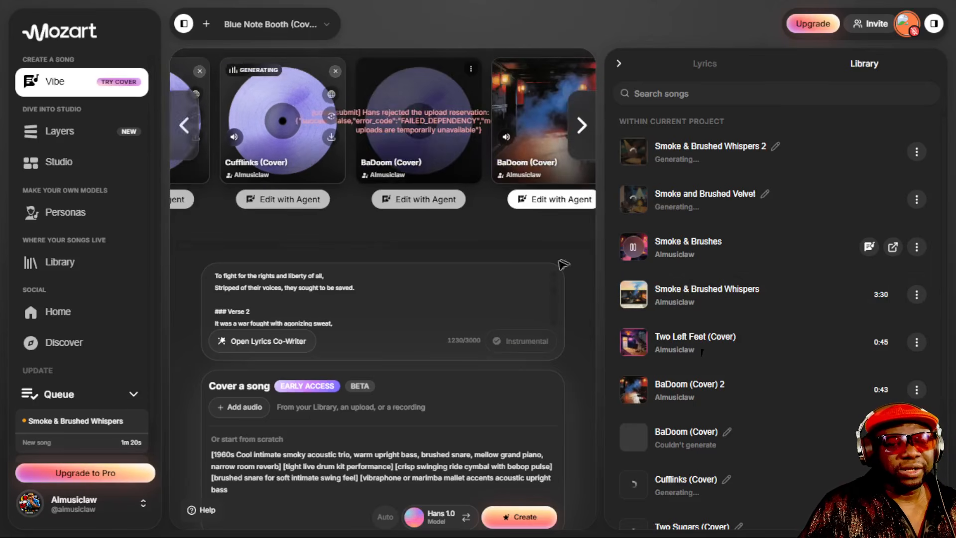
{"action": "key", "text": "alt+Tab"}
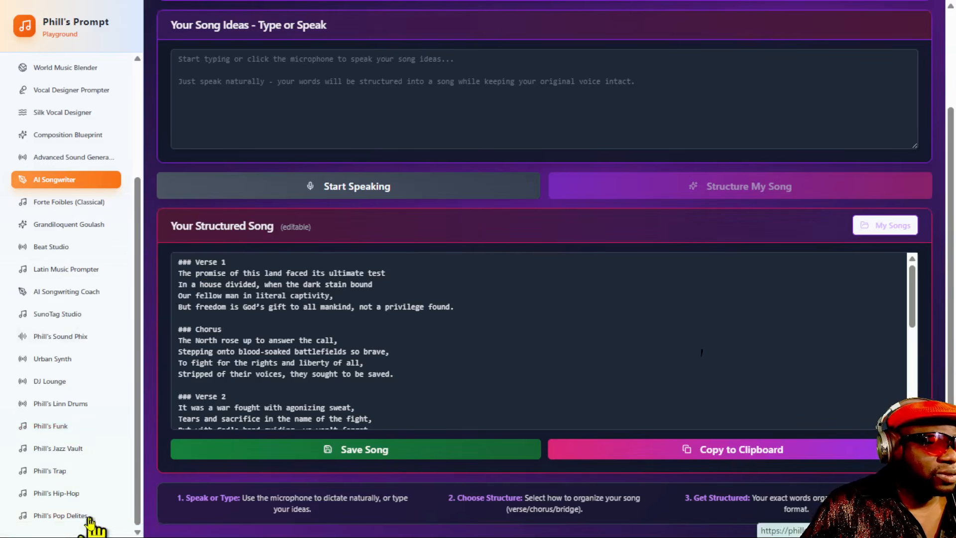
{"action": "left_click", "coordinate": [65, 493]}
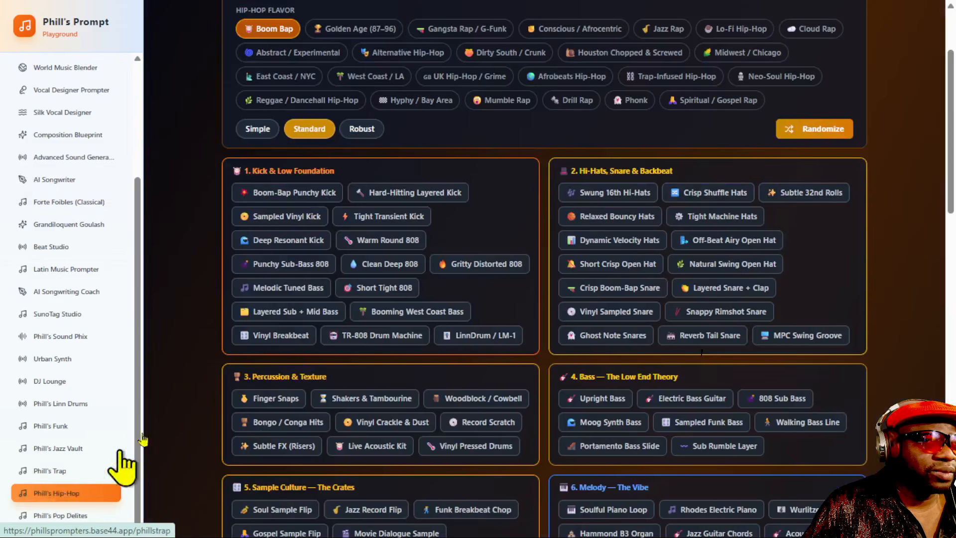
{"action": "left_click", "coordinate": [807, 131]}
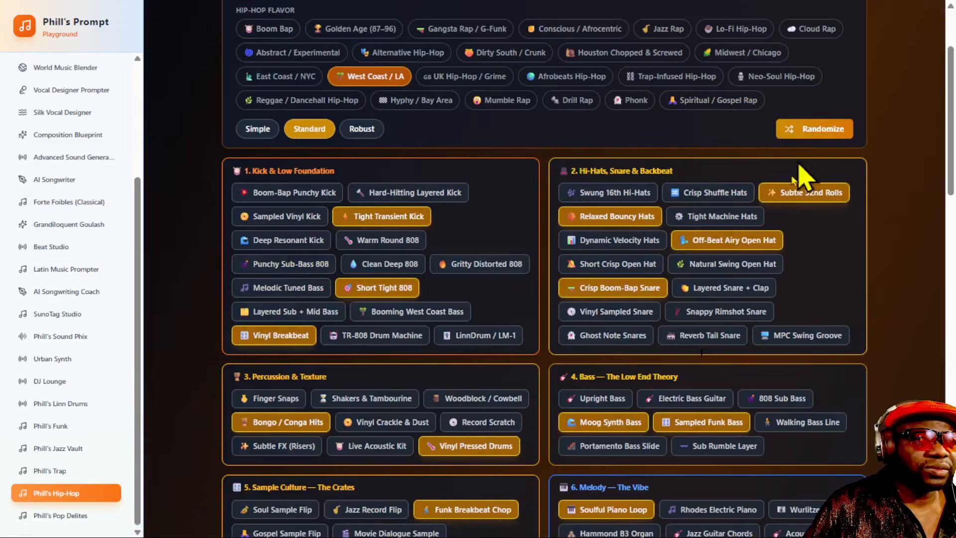
Review the randomized ingredients and copy the generated hip-hop prompt to the clipboard
{"action": "scroll", "coordinate": [797, 249], "scroll_direction": "down", "scroll_amount": 10}
{"action": "scroll", "coordinate": [775, 336], "scroll_direction": "down", "scroll_amount": 10}
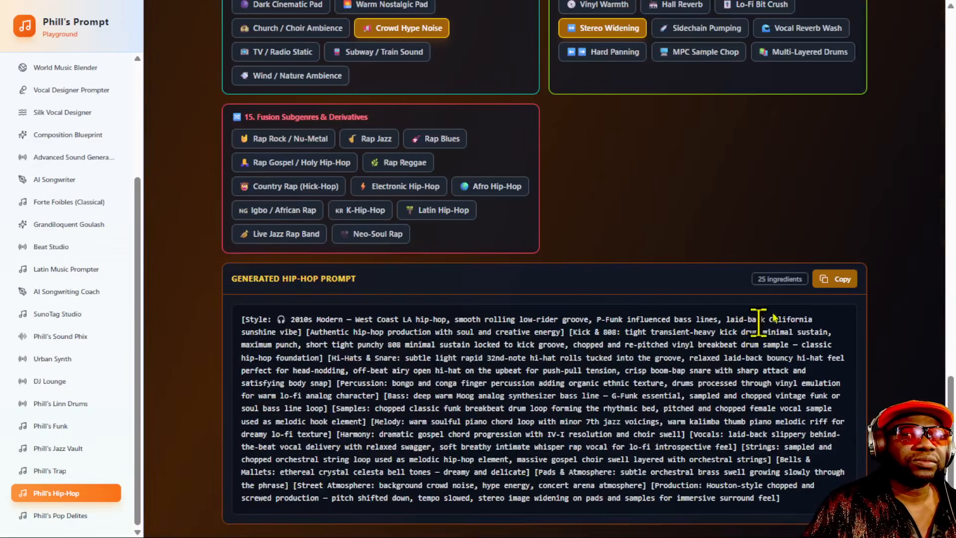
{"action": "left_click", "coordinate": [839, 280]}
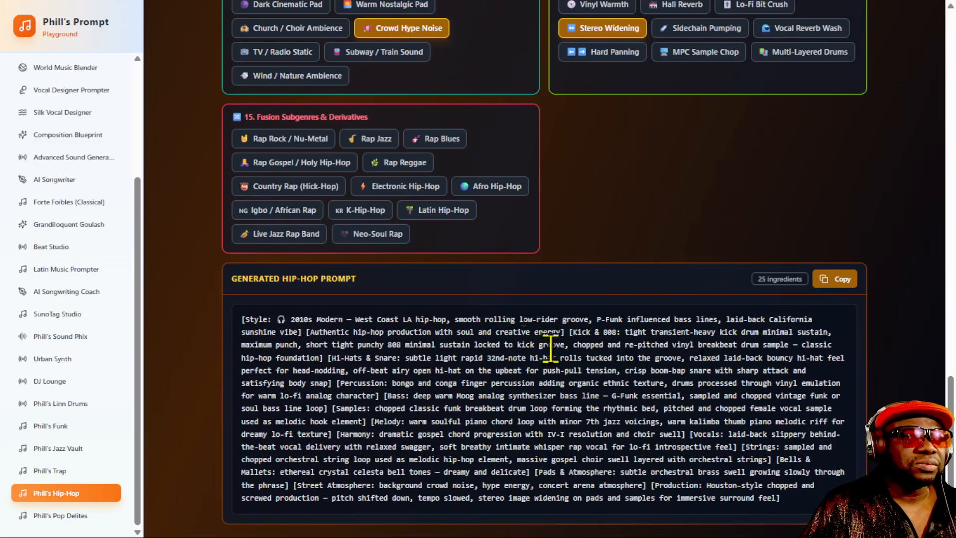
{"action": "scroll", "coordinate": [540, 271], "scroll_direction": "up", "scroll_amount": 15}
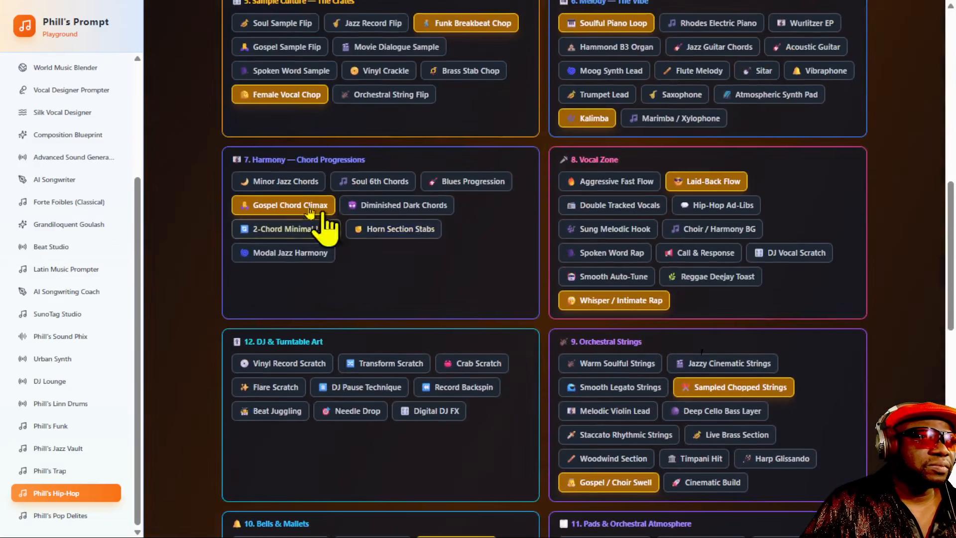
{"action": "scroll", "coordinate": [309, 209], "scroll_direction": "up", "scroll_amount": 12}
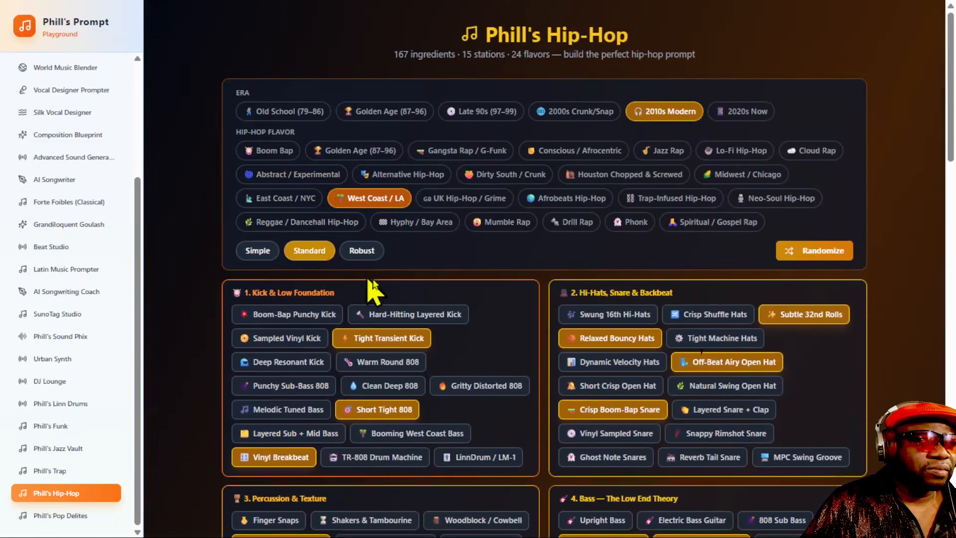
{"action": "scroll", "coordinate": [404, 301], "scroll_direction": "down", "scroll_amount": 15}
{"action": "scroll", "coordinate": [404, 301], "scroll_direction": "down", "scroll_amount": 9}
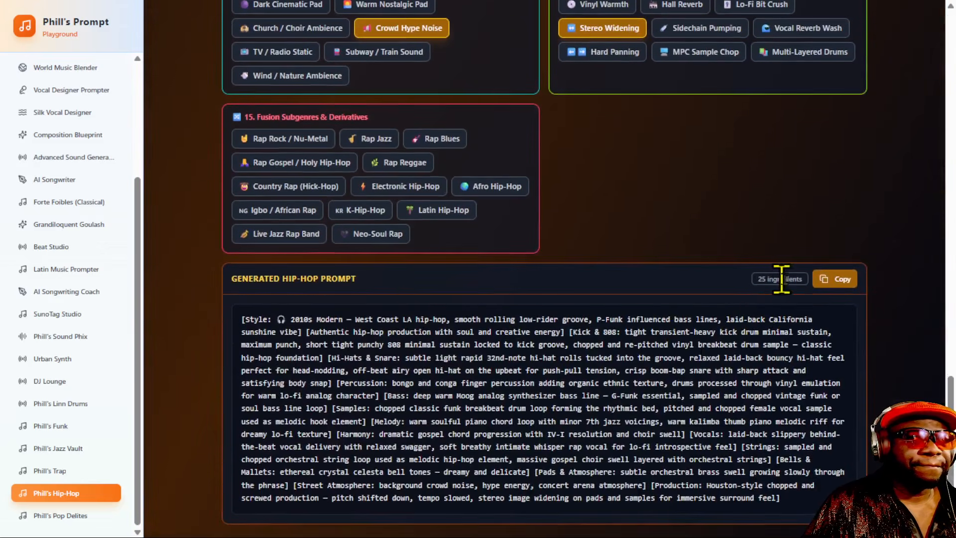
{"action": "left_click", "coordinate": [840, 279]}
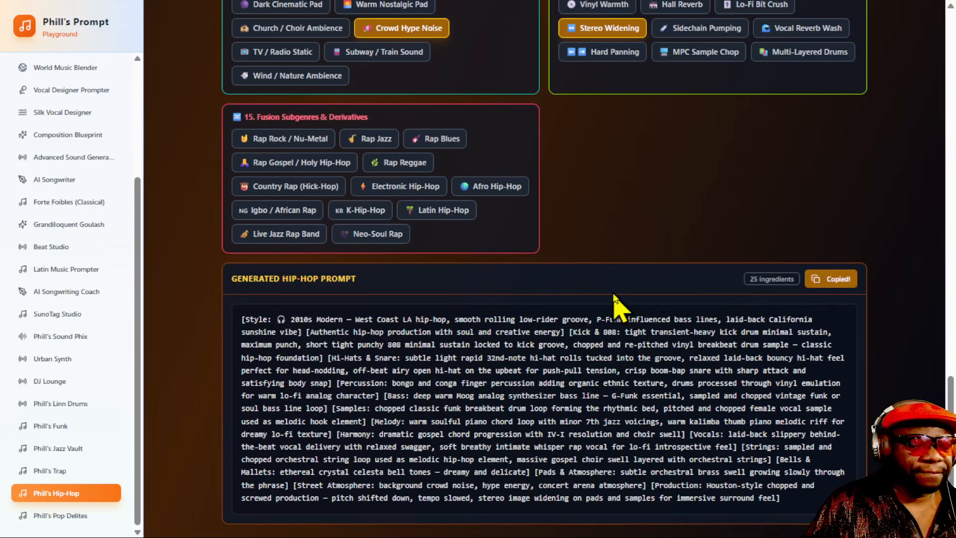
Switch back to Mozart and replace the 1960s jazz style description with the copied West Coast hip-hop prompt
{"action": "key", "text": "alt+Tab"}
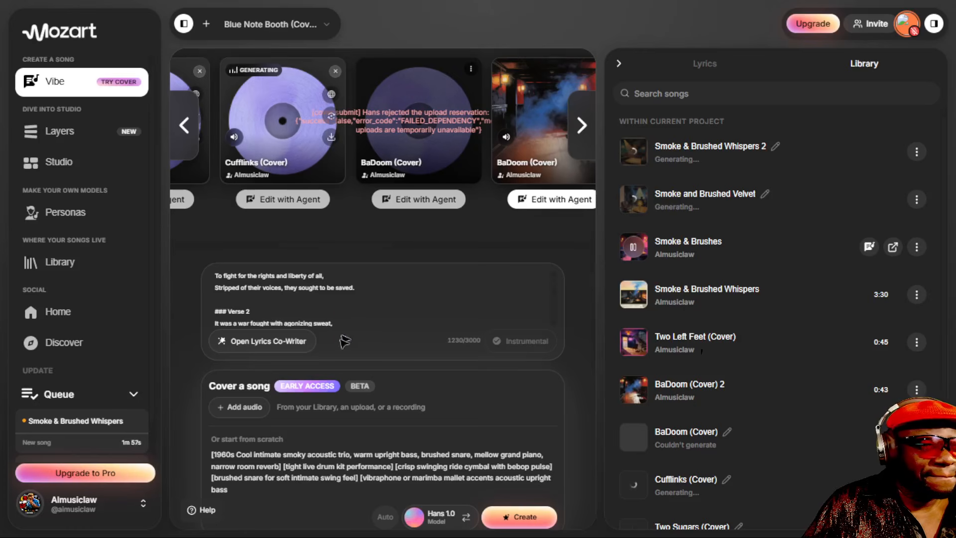
{"action": "triple_click", "coordinate": [258, 472]}
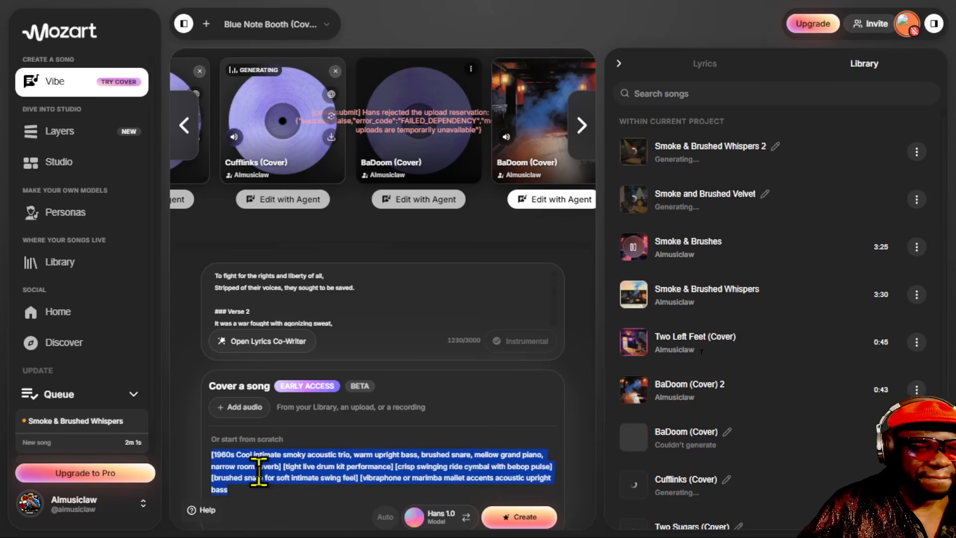
{"action": "key", "text": "BackSpace"}
{"action": "key", "text": "ctrl+v"}
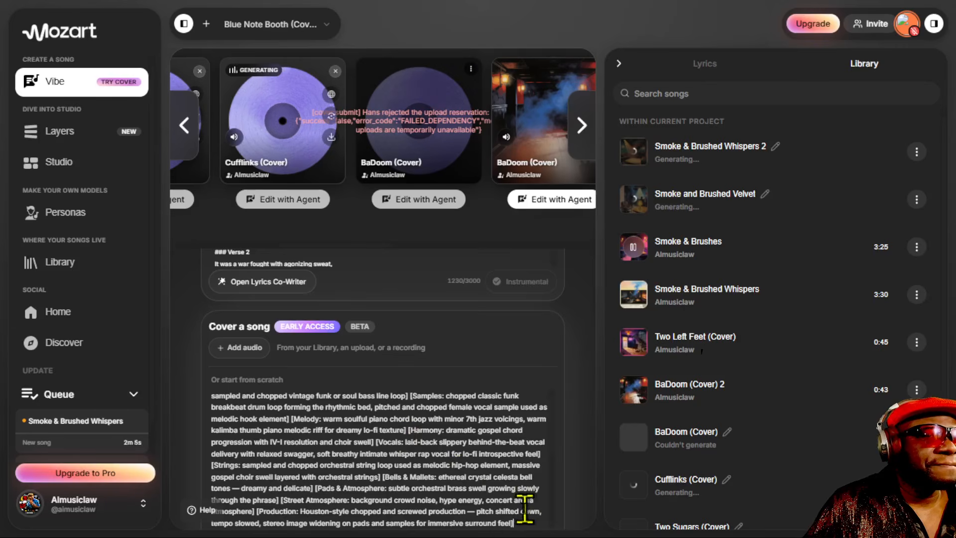
{"action": "left_click_drag", "start_coordinate": [522, 519], "coordinate": [301, 421]}
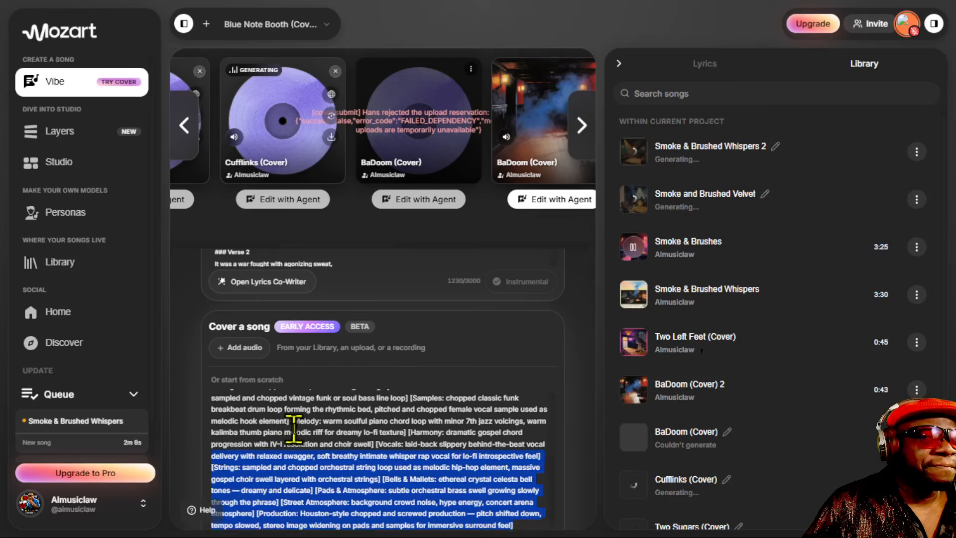
{"action": "scroll", "coordinate": [295, 431], "scroll_direction": "up", "scroll_amount": 3}
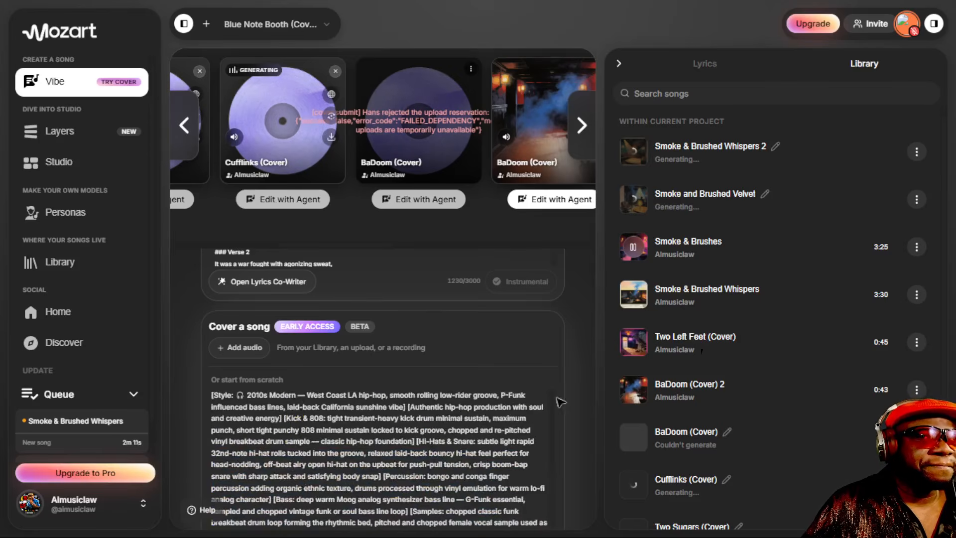
{"action": "scroll", "coordinate": [610, 455], "scroll_direction": "down", "scroll_amount": 3}
{"action": "scroll", "coordinate": [532, 464], "scroll_direction": "down", "scroll_amount": 5}
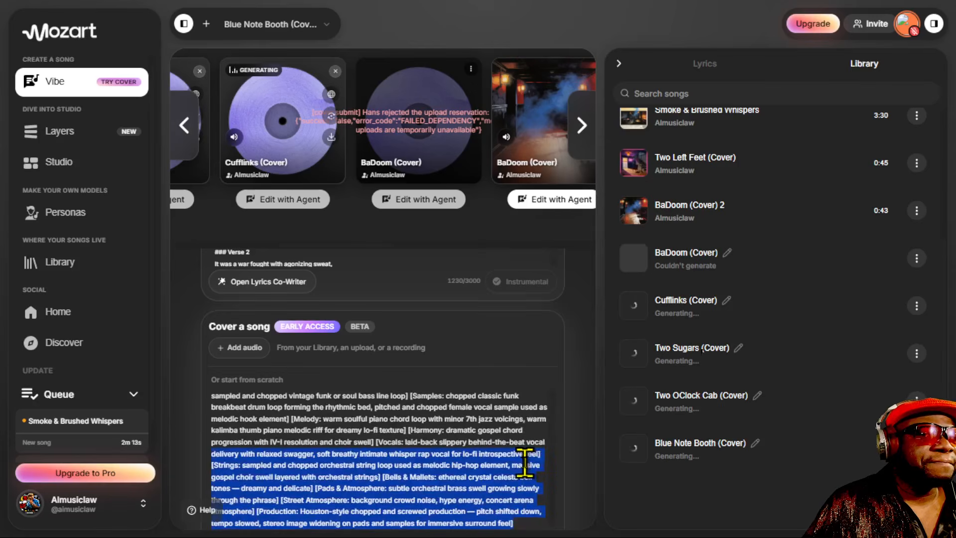
Create a song from the lyrics and the hip-hop style prompt with the Hans 1.0 model
{"action": "key", "text": "ctrl+minus"}
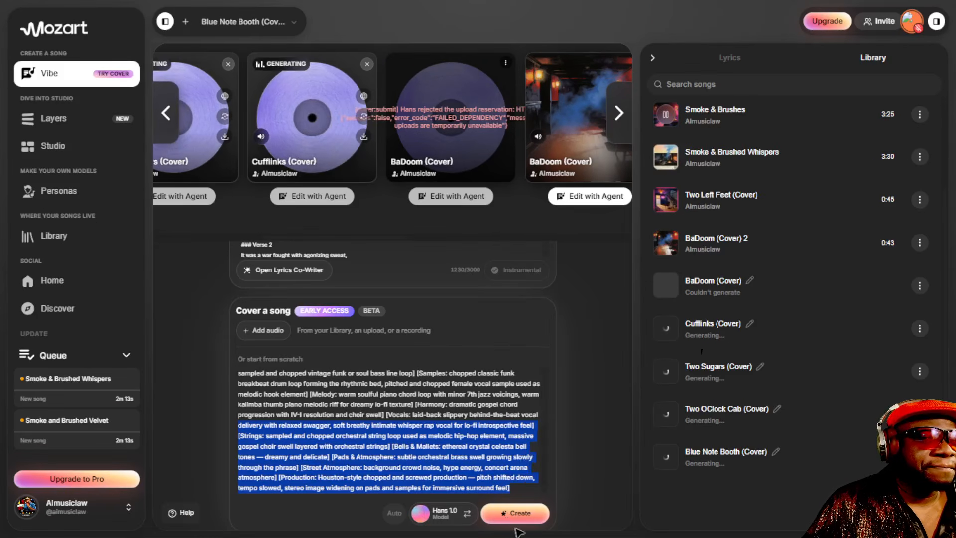
{"action": "left_click", "coordinate": [518, 521]}
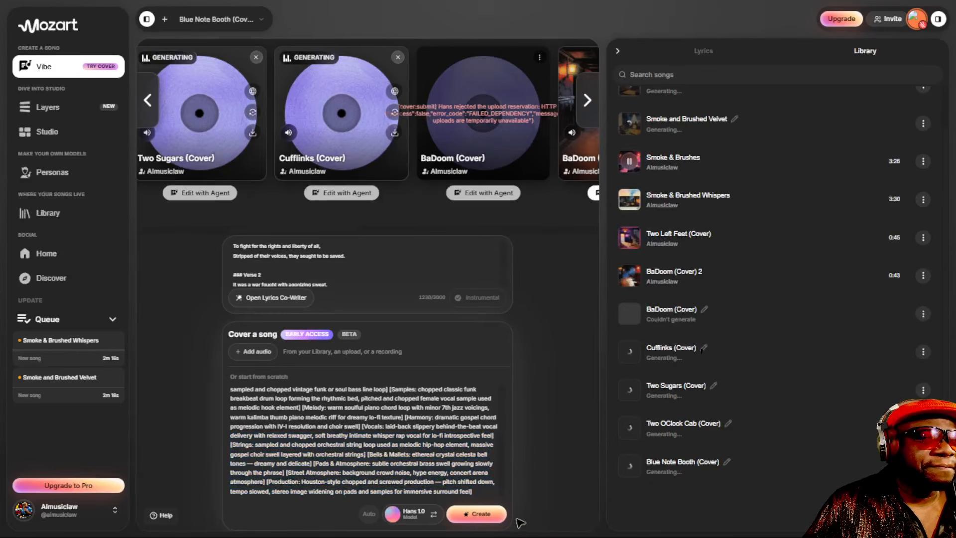
{"action": "left_click", "coordinate": [480, 518]}
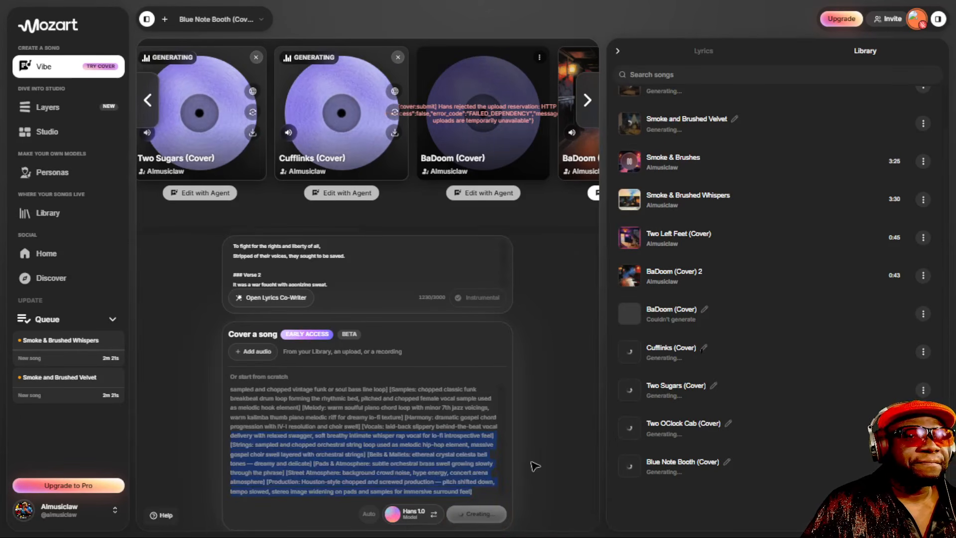
{"action": "key", "text": "ctrl+plus"}
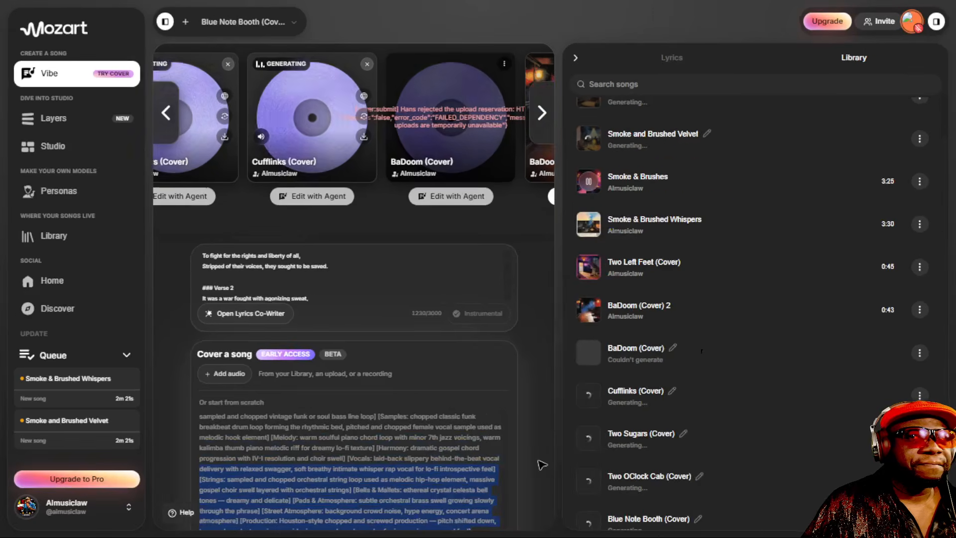
{"action": "key", "text": "ctrl+plus"}
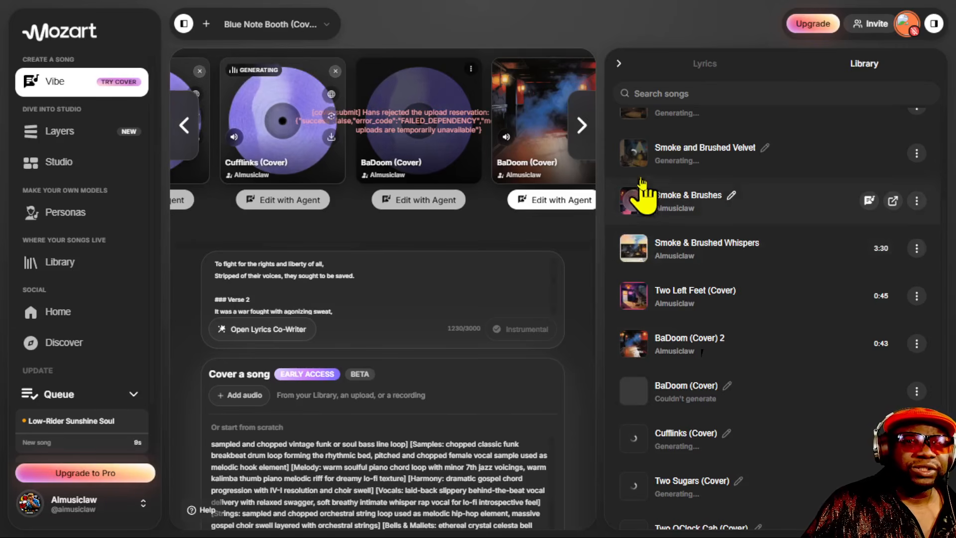
In the full song Library, play "Low-Rider Sunshine Soul 2" and then "Low-Rider Sunshine Soul", and pause playback
{"action": "scroll", "coordinate": [693, 254], "scroll_direction": "up", "scroll_amount": 3}
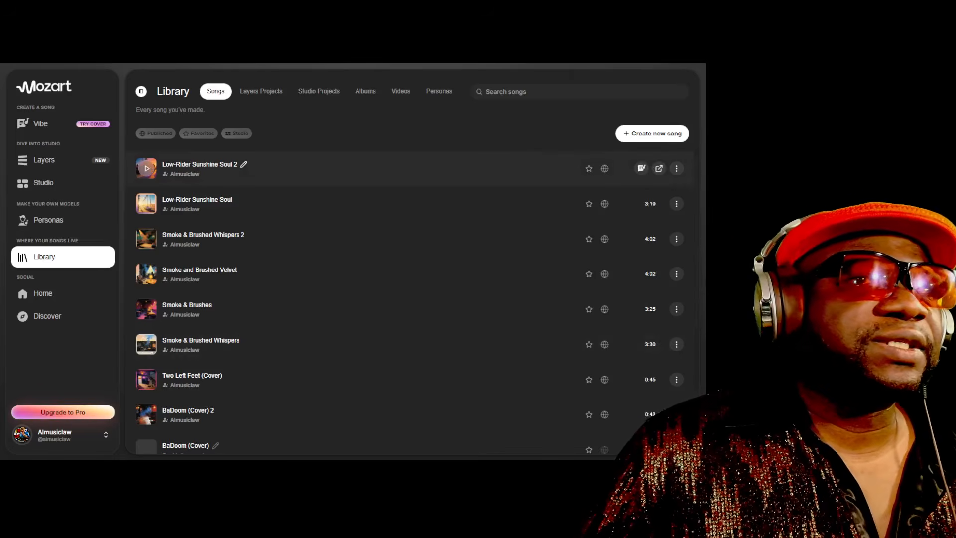
{"action": "left_click", "coordinate": [147, 168]}
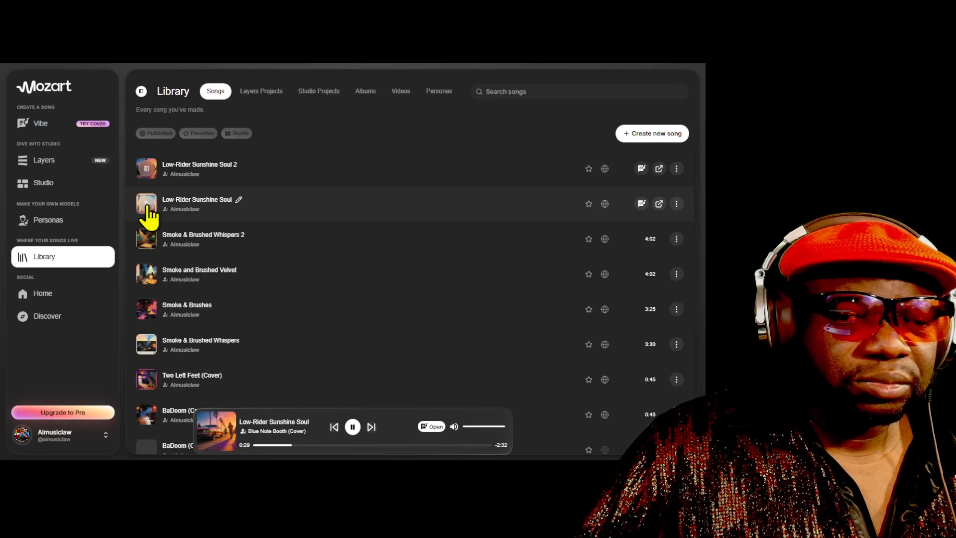
{"action": "left_click", "coordinate": [147, 204]}
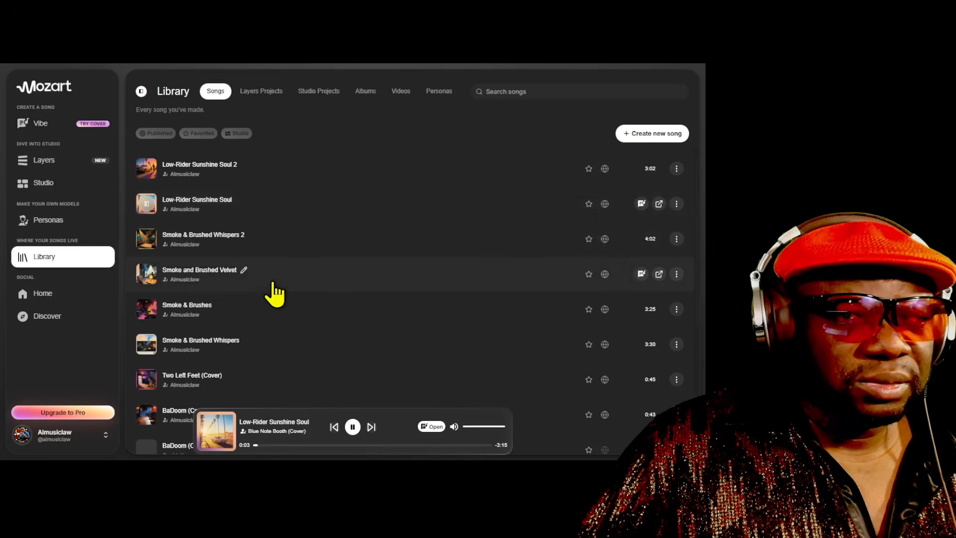
{"action": "left_click", "coordinate": [353, 428]}
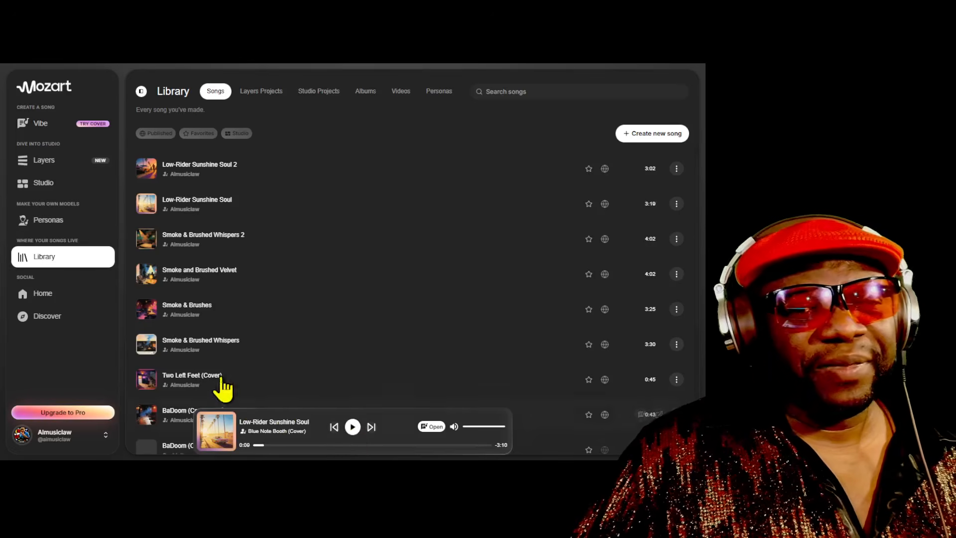